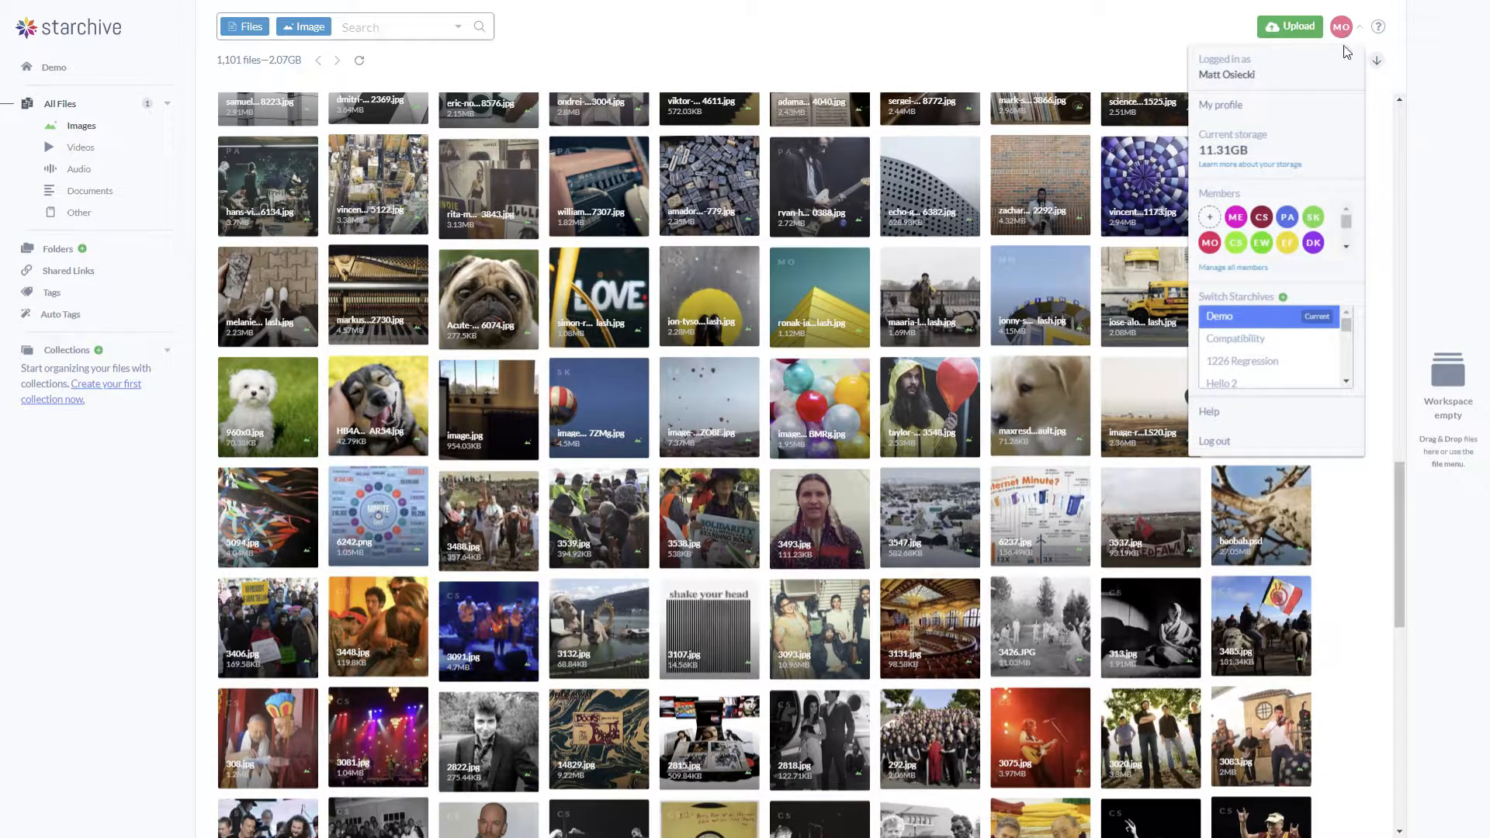
# Open the member management page and check the account's subscription plans before returning to the members list
pyautogui.click(1214, 224)
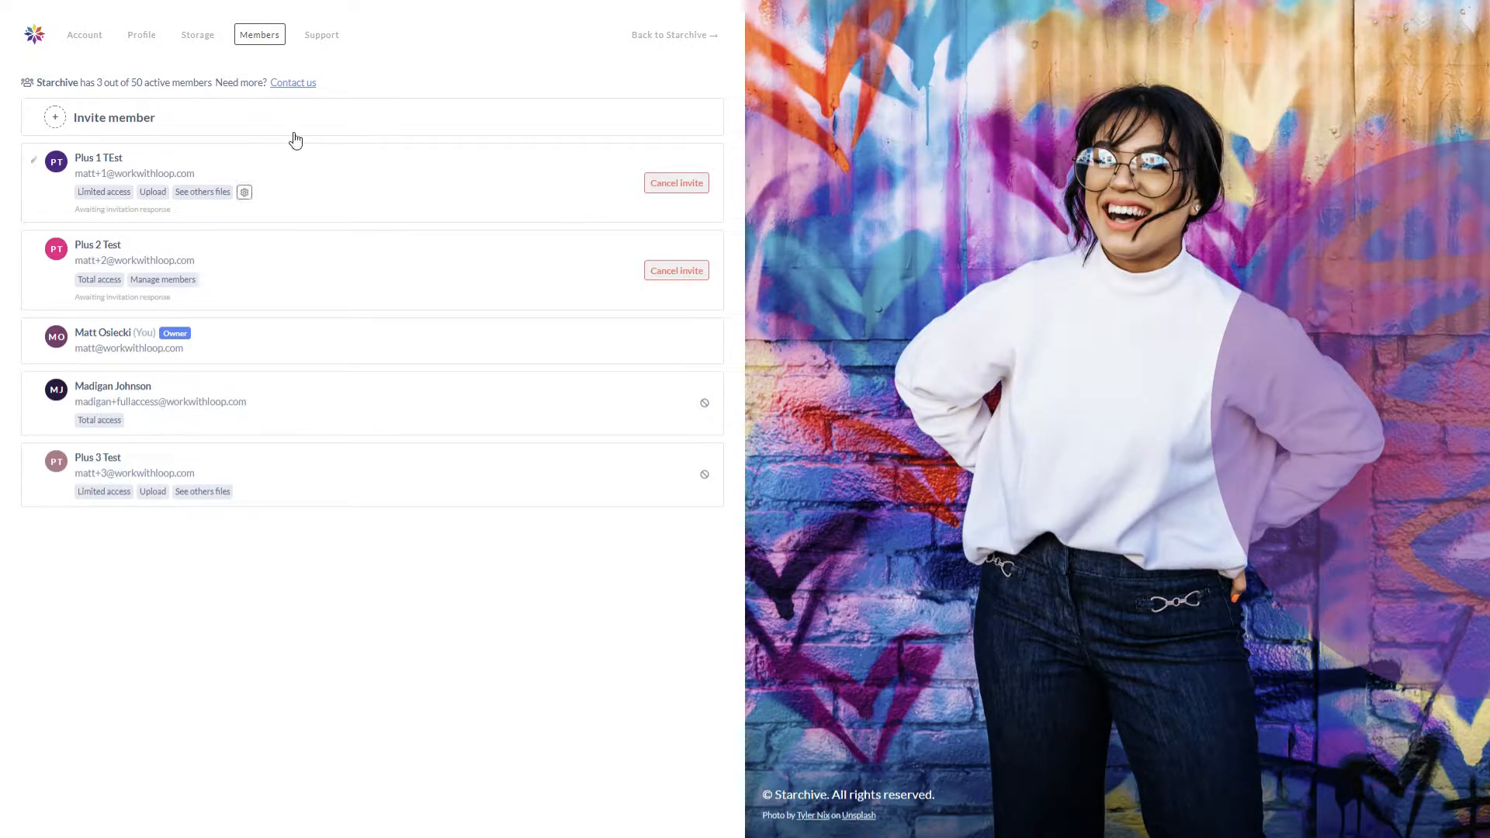
pyautogui.click(90, 37)
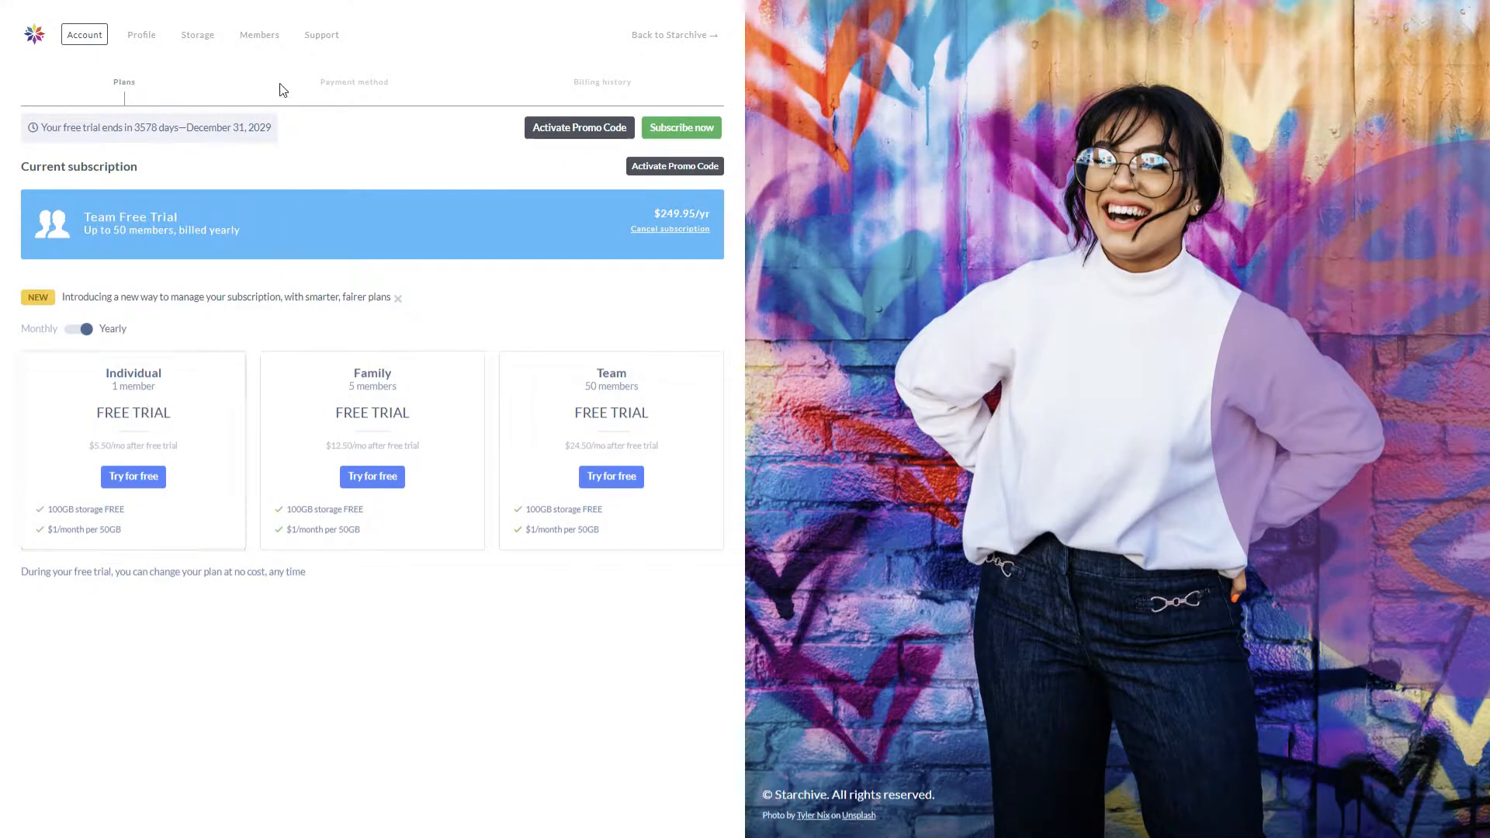
pyautogui.click(266, 44)
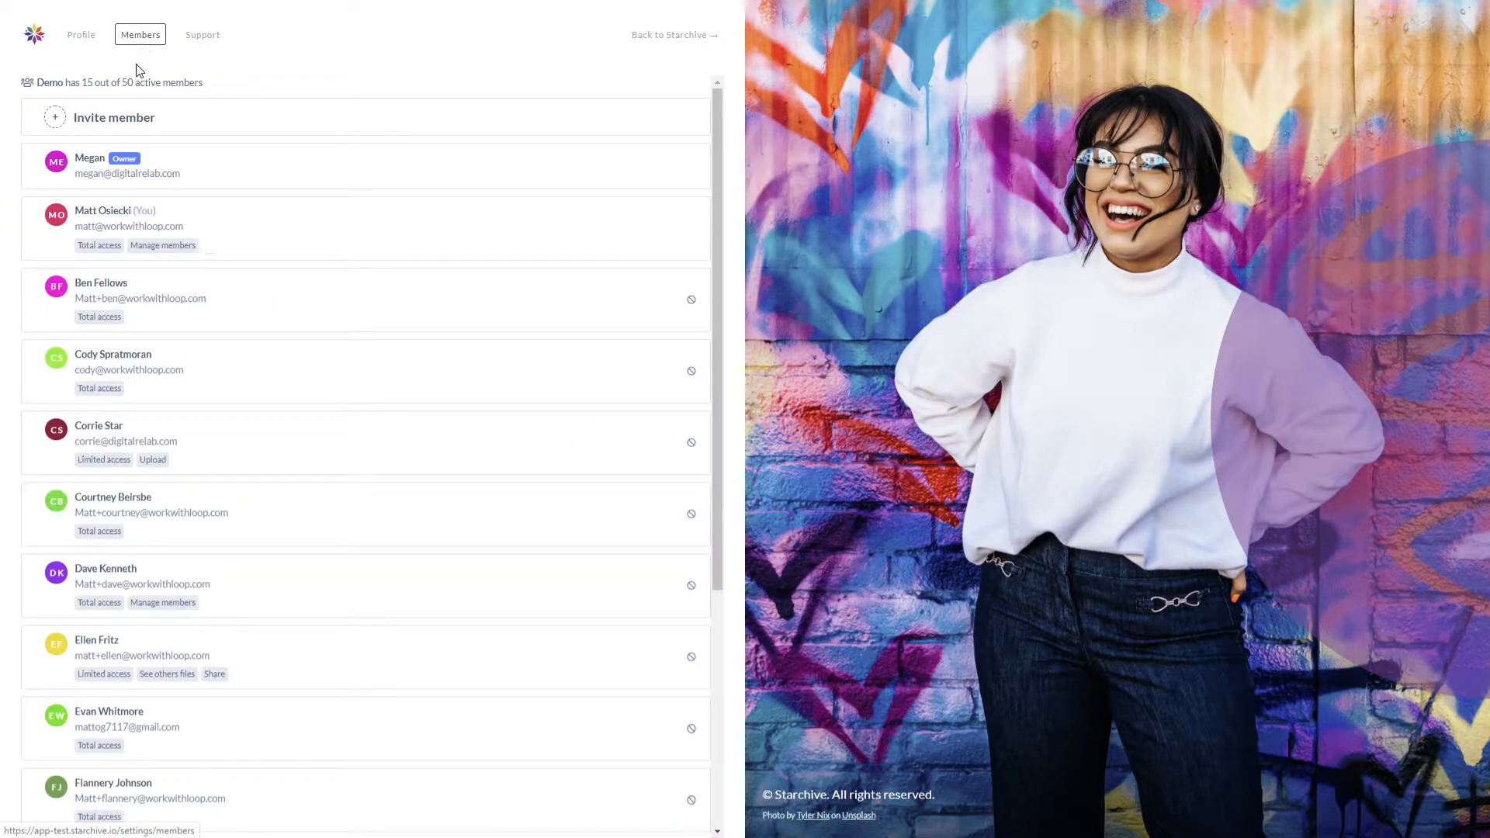
# Invite an external member by e-mail and full name, with limited access to upload, see other people's files, and download and share
pyautogui.click(136, 116)
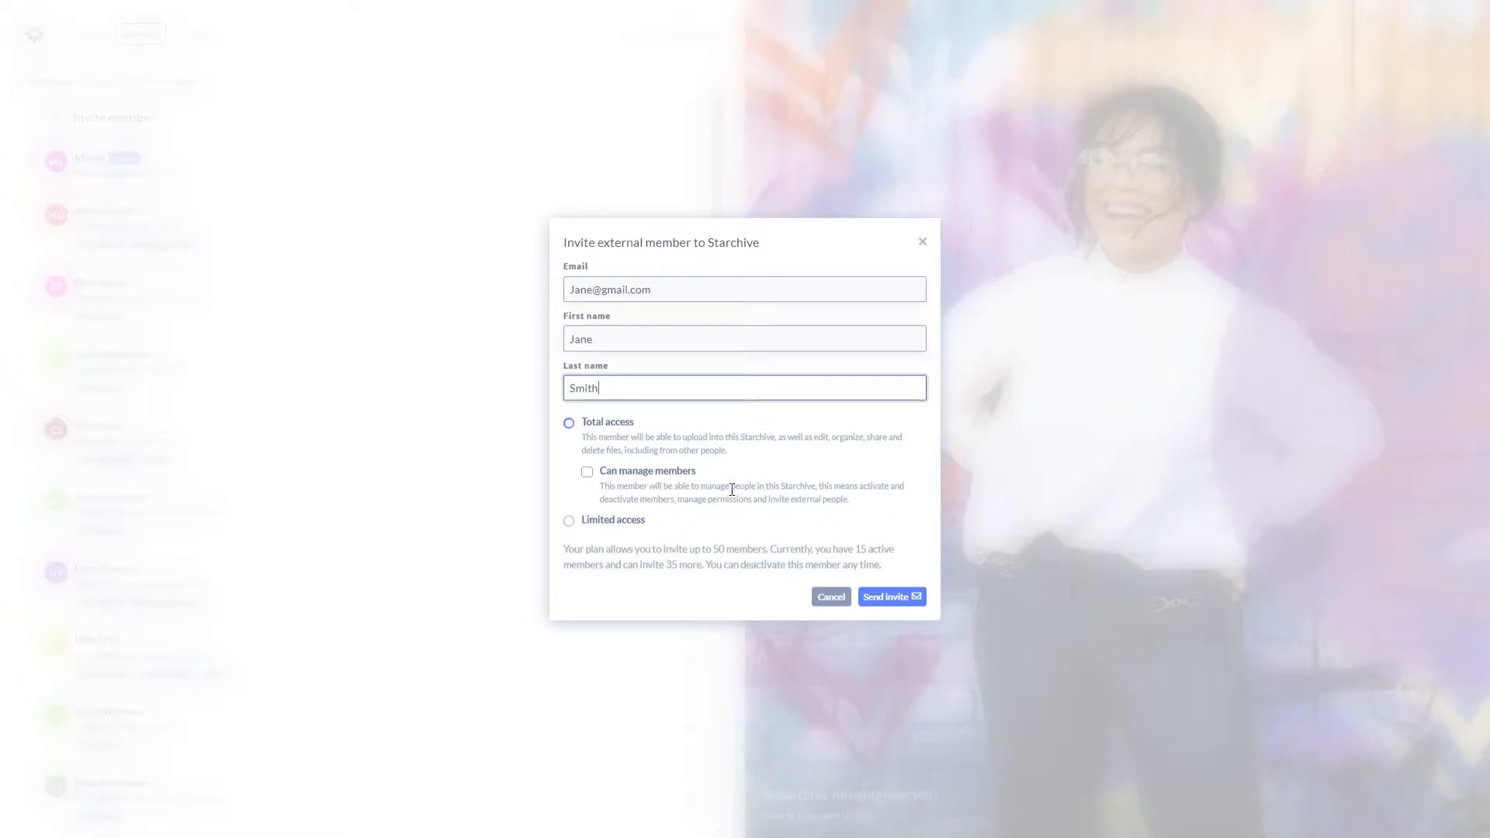
pyautogui.click(587, 475)
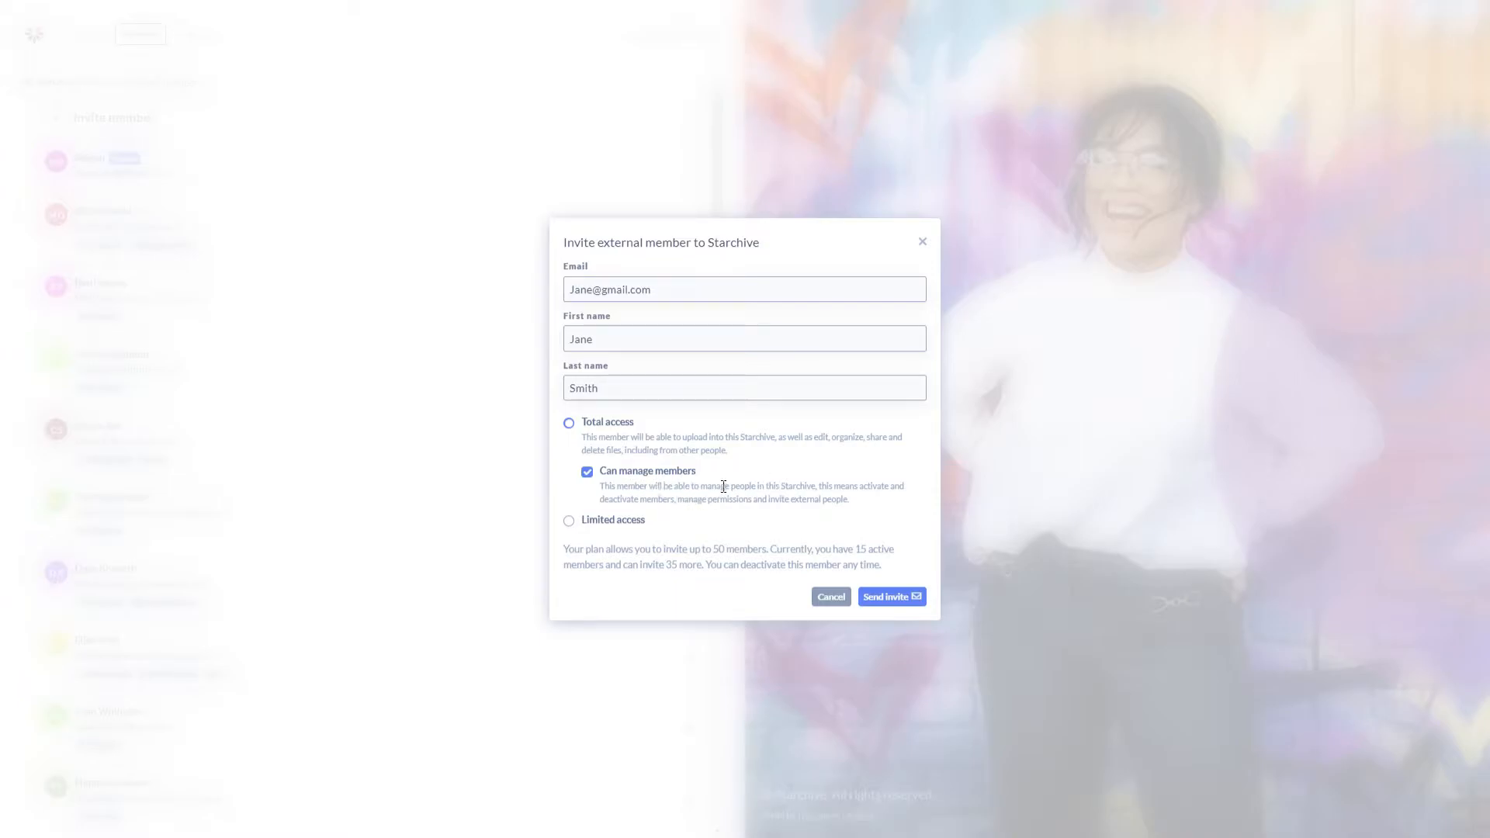
pyautogui.click(569, 521)
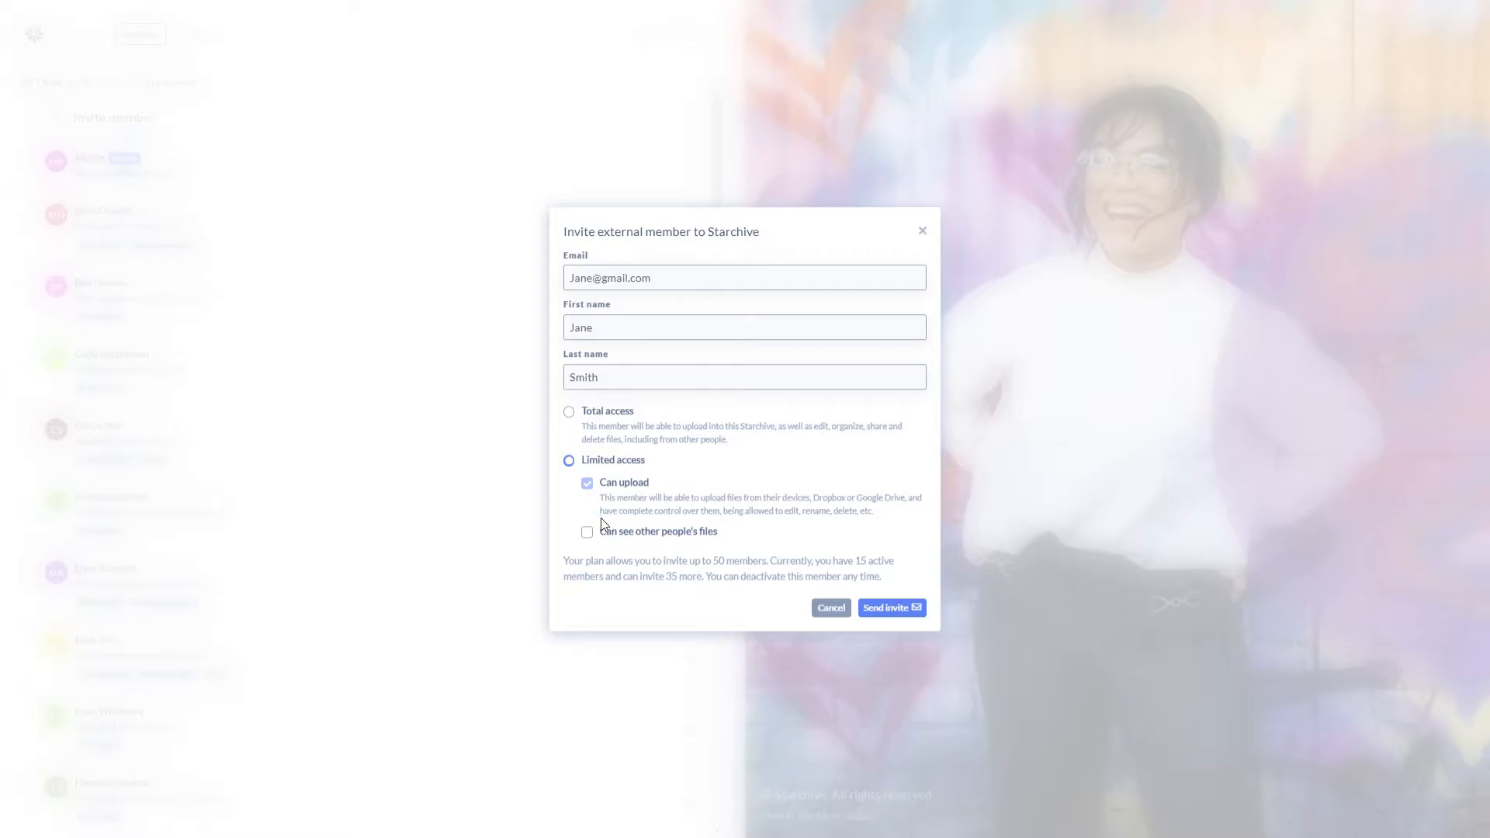
pyautogui.click(587, 533)
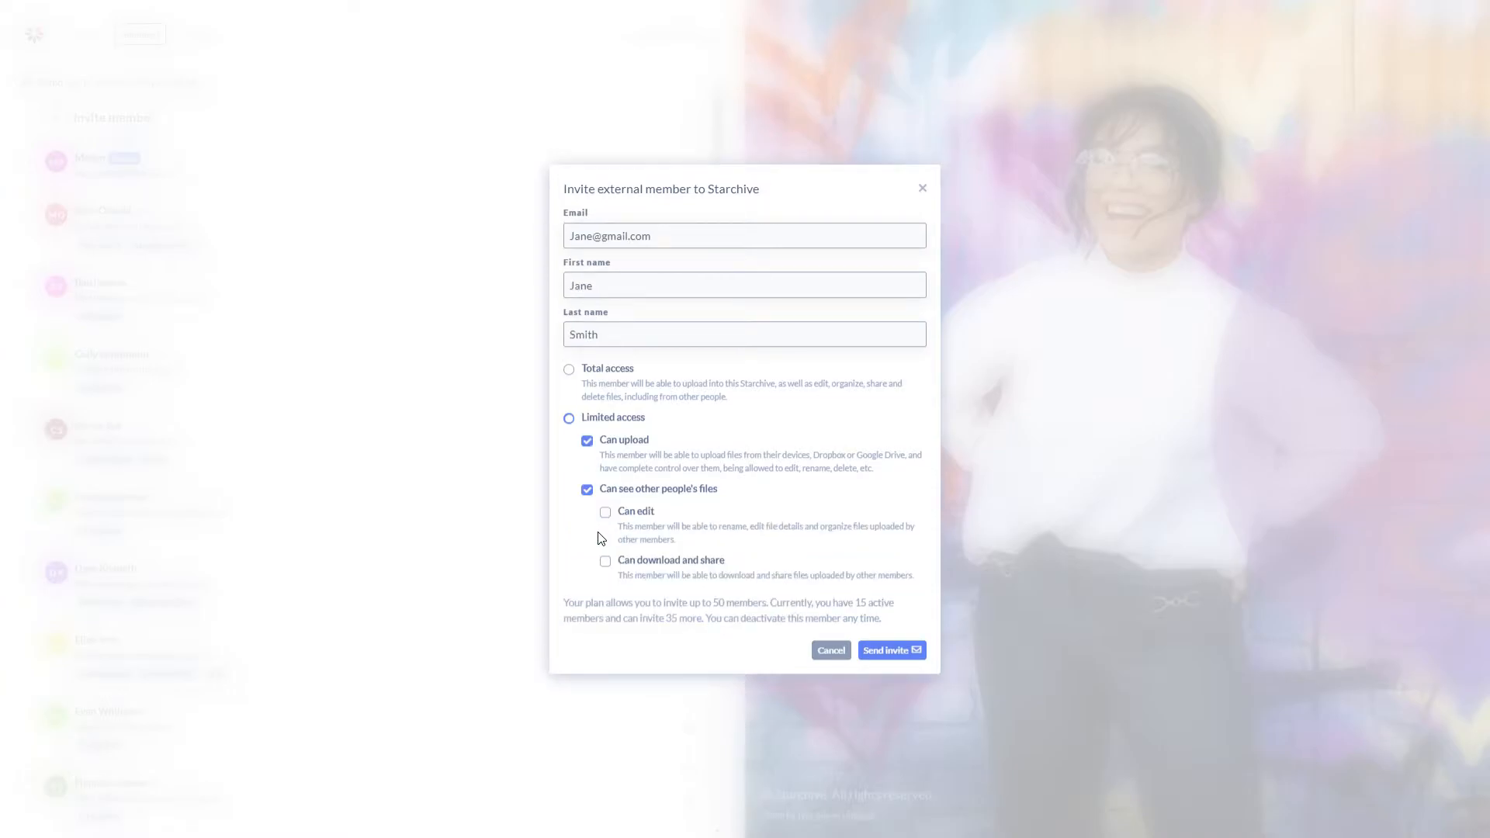
pyautogui.click(606, 517)
pyautogui.click(900, 652)
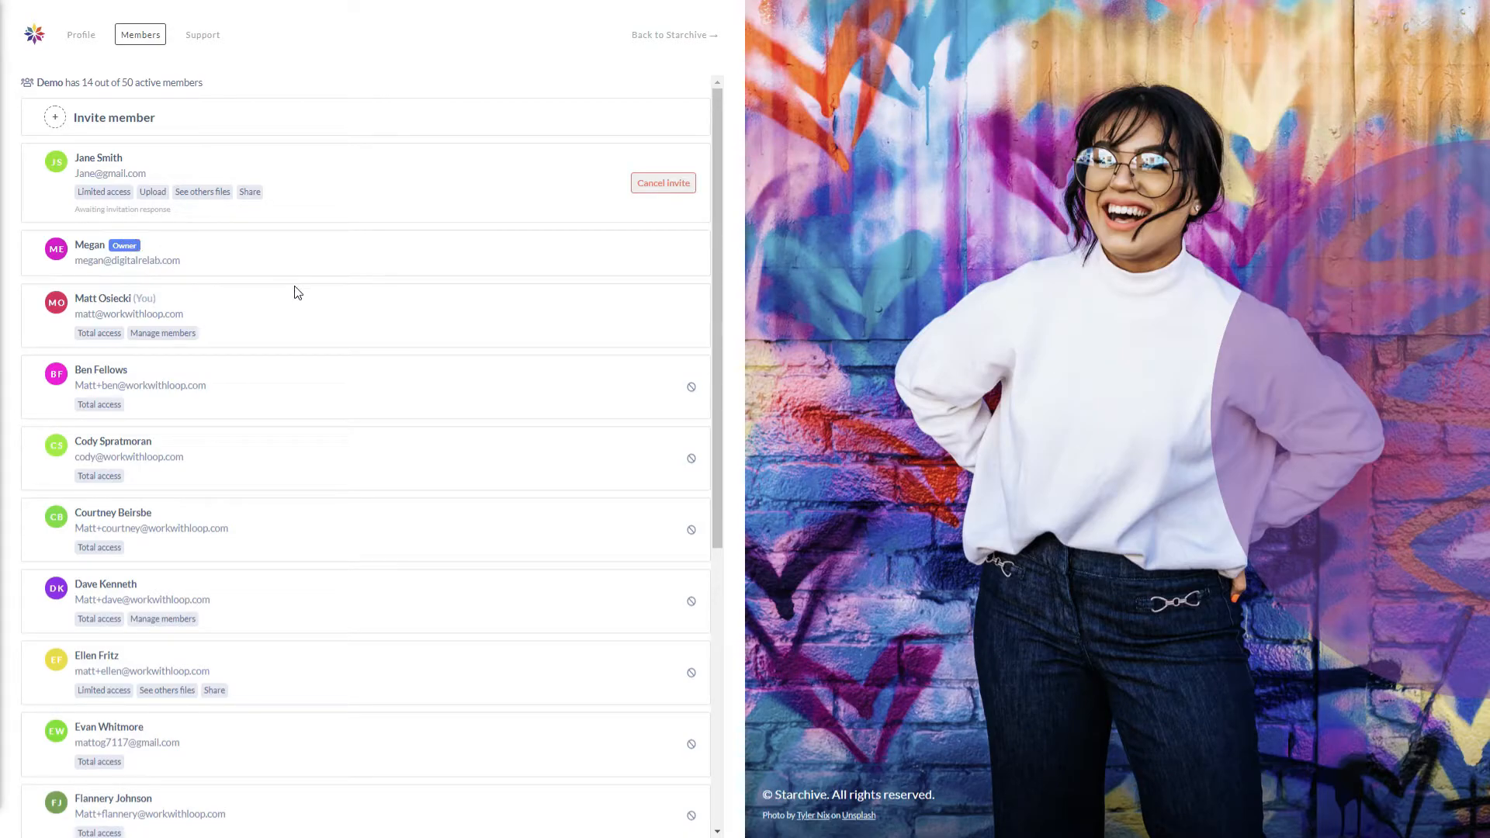
# Cancel the pending invitation of the external member at the head of the members list
pyautogui.click(670, 192)
pyautogui.click(662, 183)
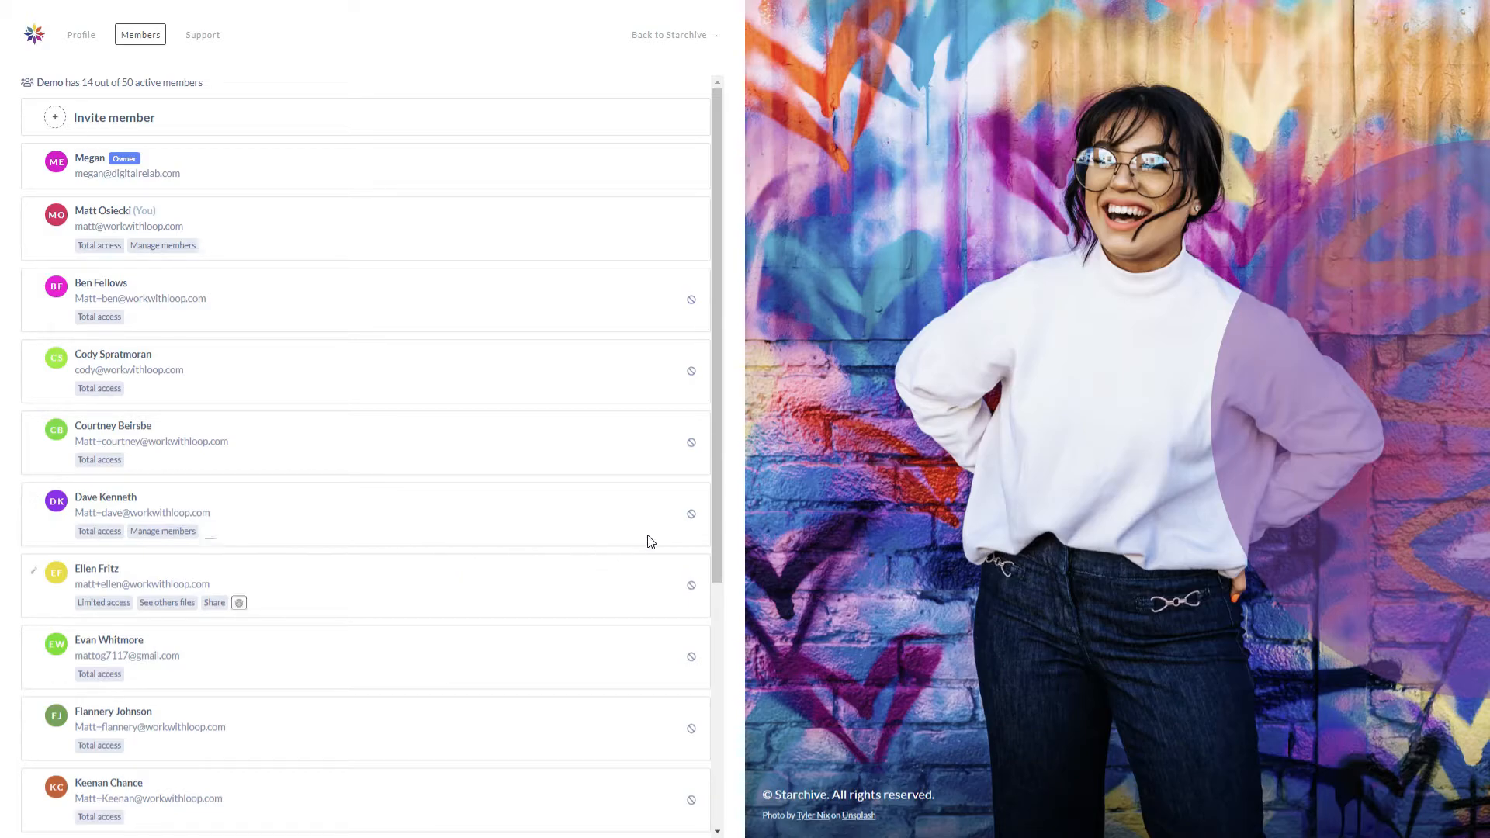
# Deactivate an active member with total access and member-management rights, and reactivate the deactivated limited-access member with upload permission
pyautogui.click(691, 518)
pyautogui.scroll(-5, 692, 517)
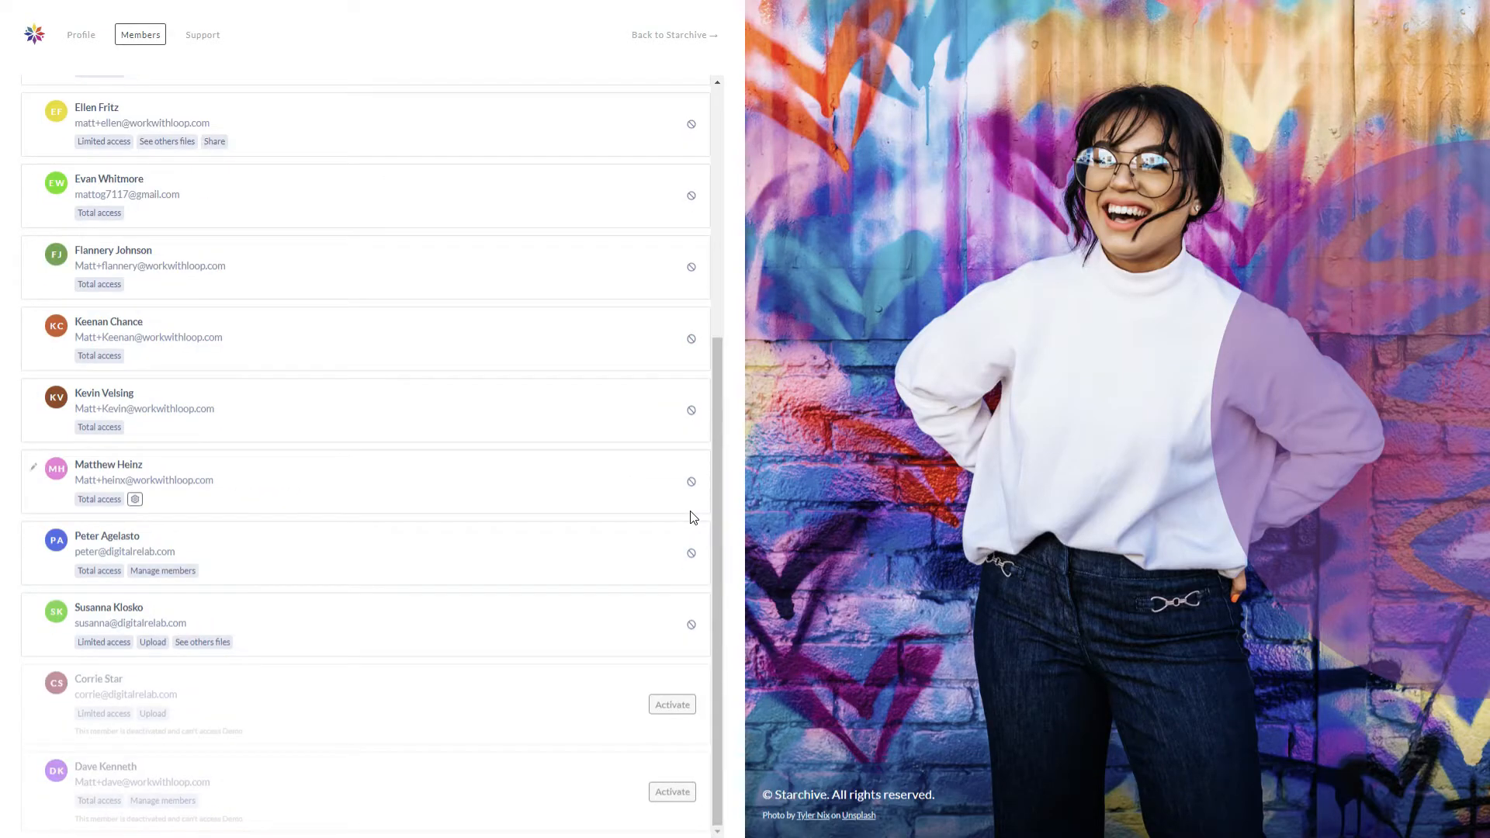
pyautogui.click(664, 706)
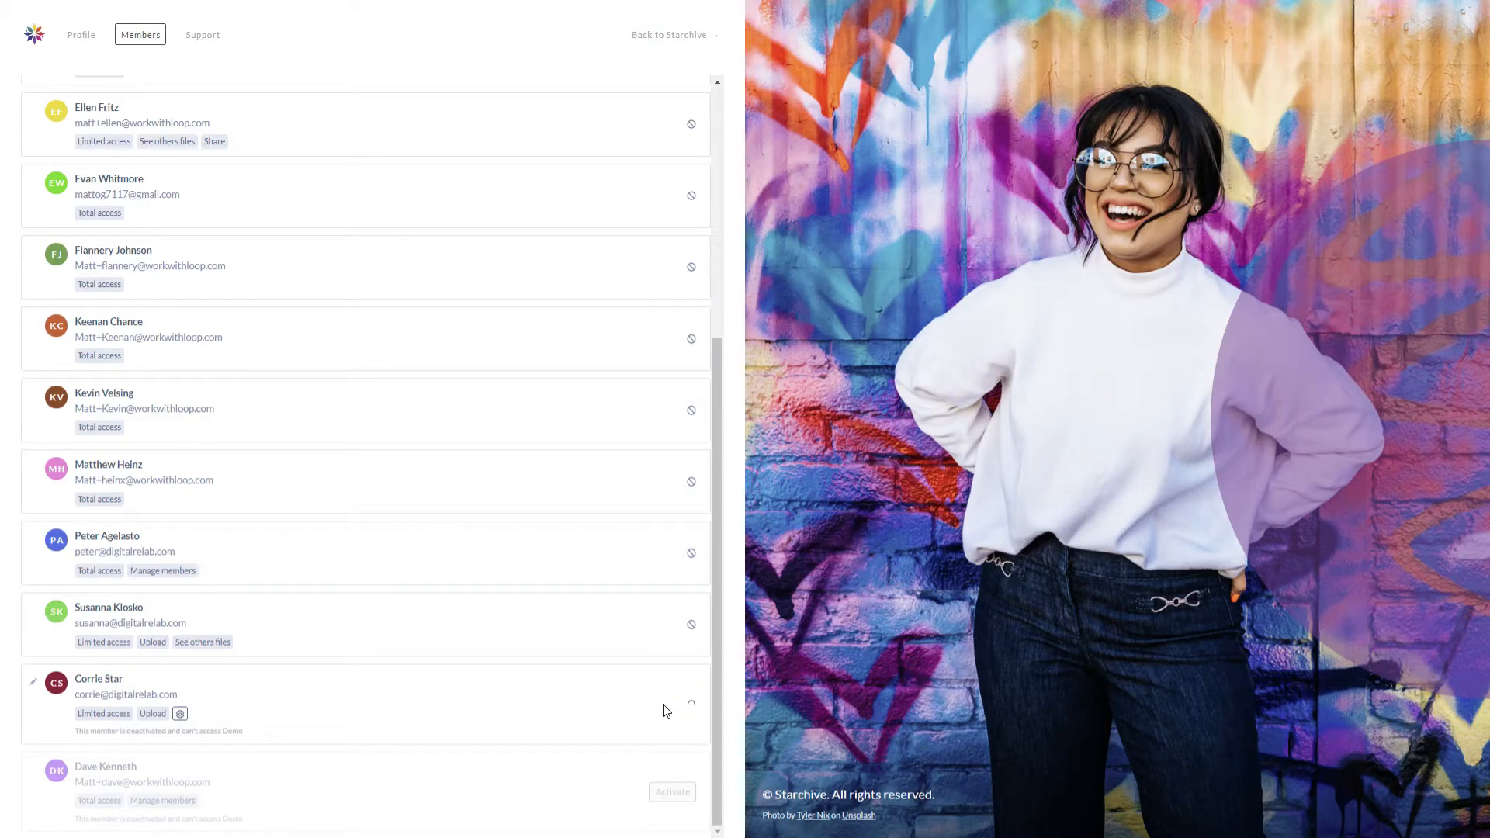
# Return to the Demo archive and create a new collection titled "Permissions Collection"
pyautogui.click(661, 36)
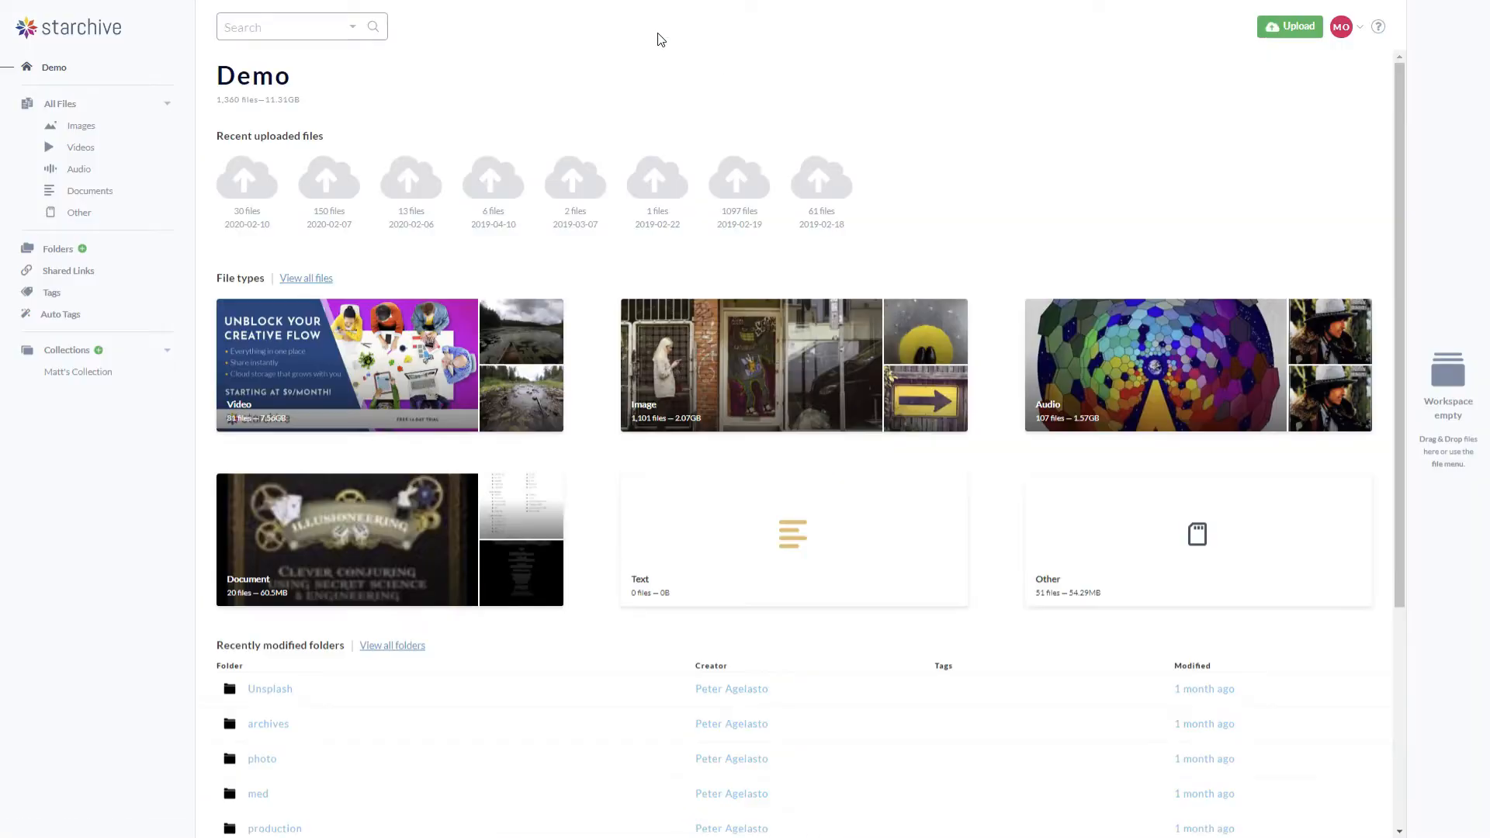
pyautogui.click(98, 350)
pyautogui.write('Permissions Collection')
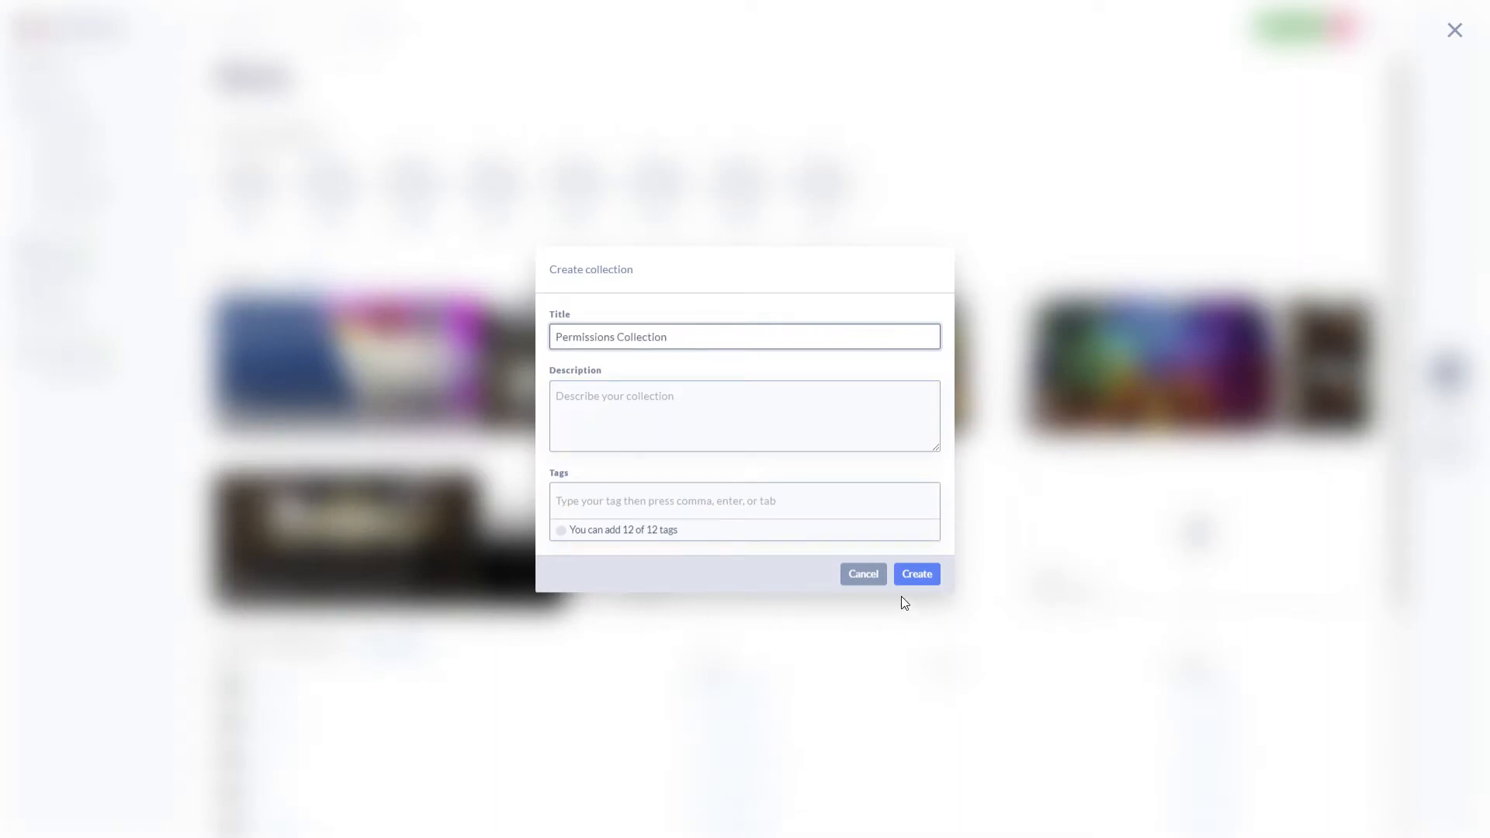
pyautogui.click(912, 576)
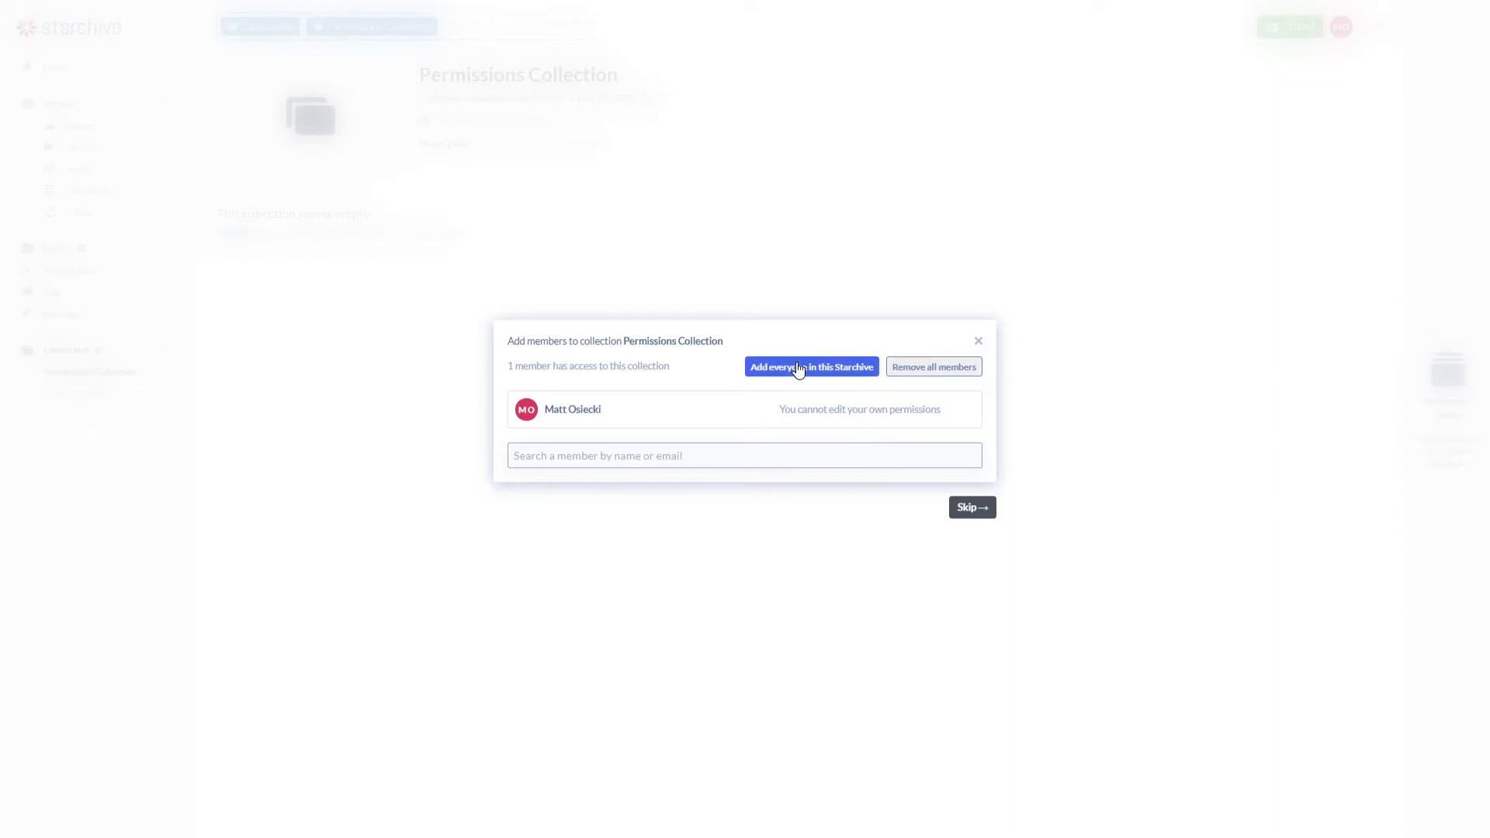
# Add three members individually to the Permissions Collection from the member search
pyautogui.click(591, 454)
pyautogui.click(574, 493)
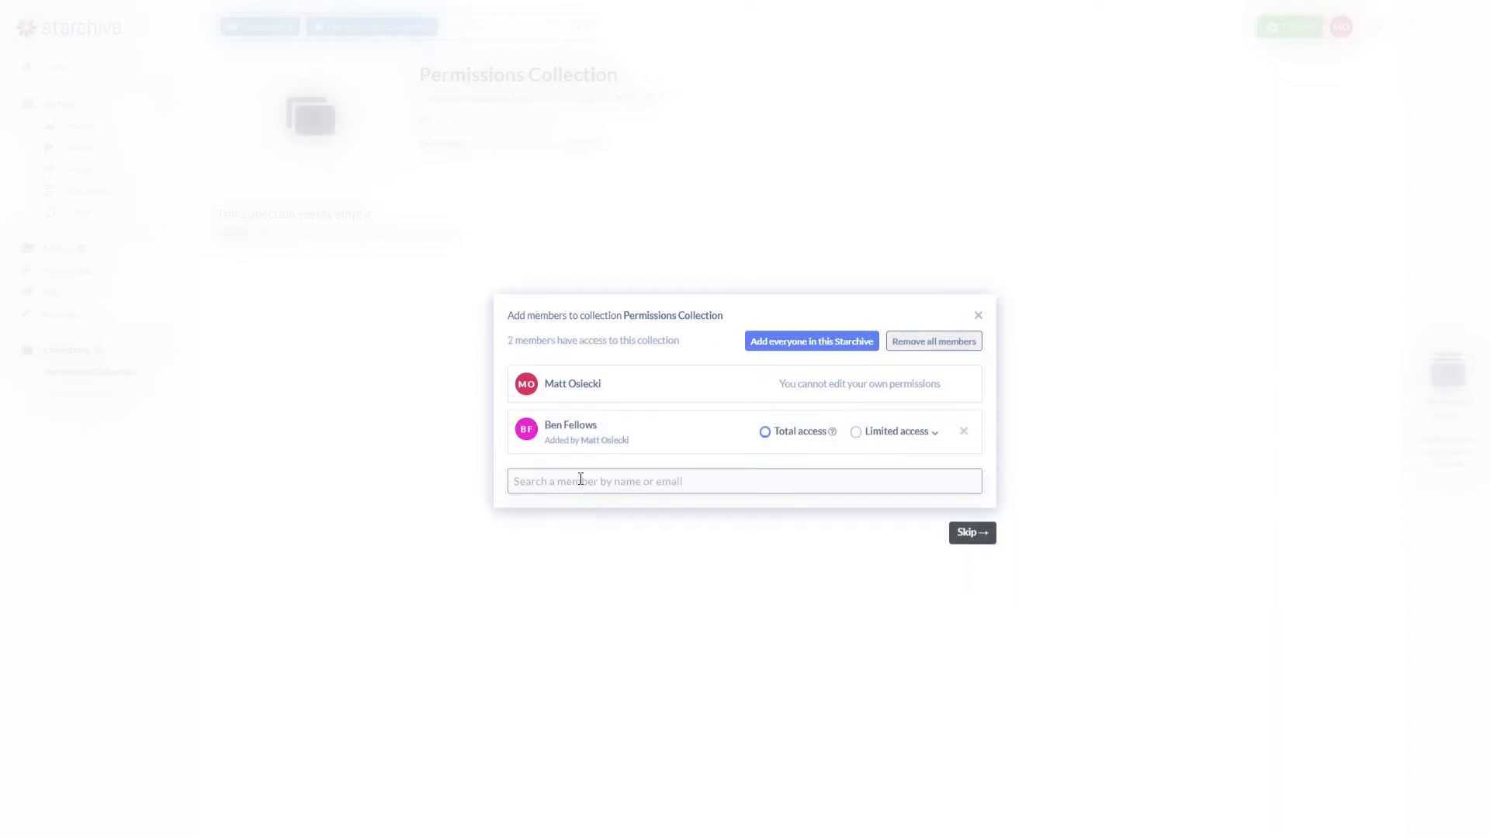
pyautogui.click(580, 480)
pyautogui.click(582, 582)
pyautogui.click(579, 506)
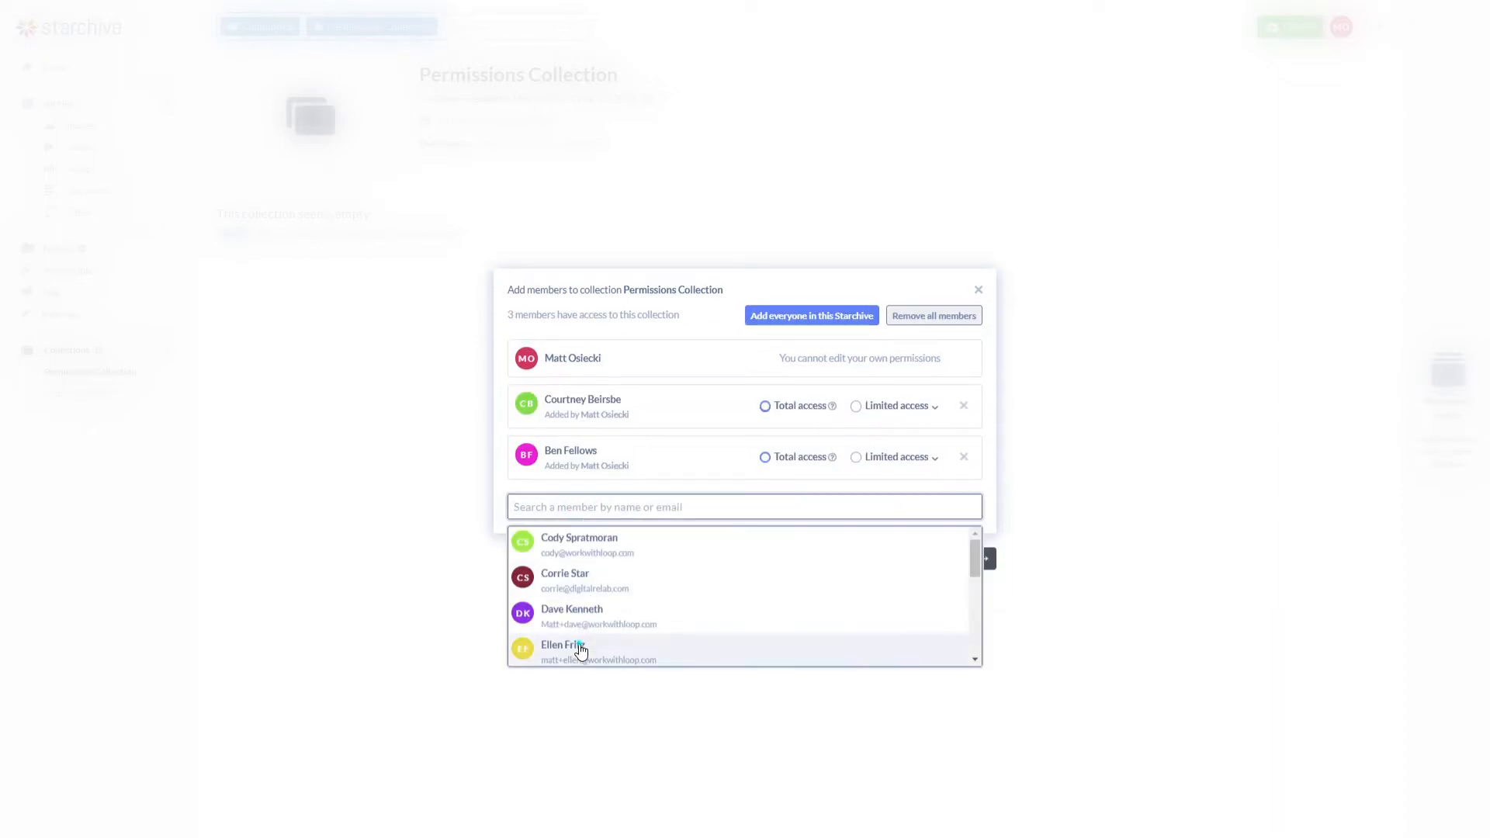
pyautogui.click(582, 651)
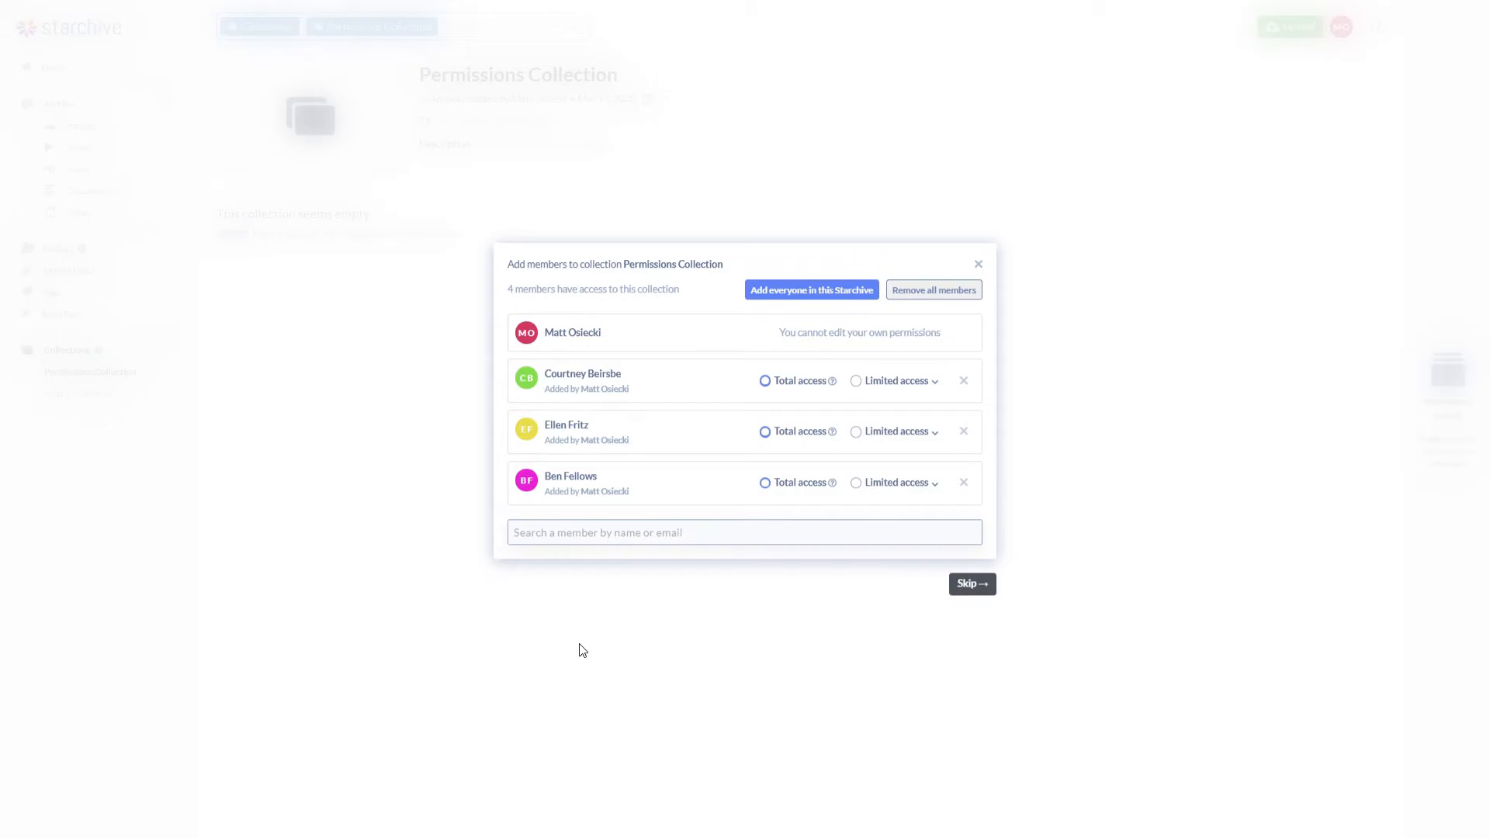
# Give the first added member limited collection access with Can add, Can see other people's files and Can edit
pyautogui.click(856, 382)
pyautogui.click(862, 443)
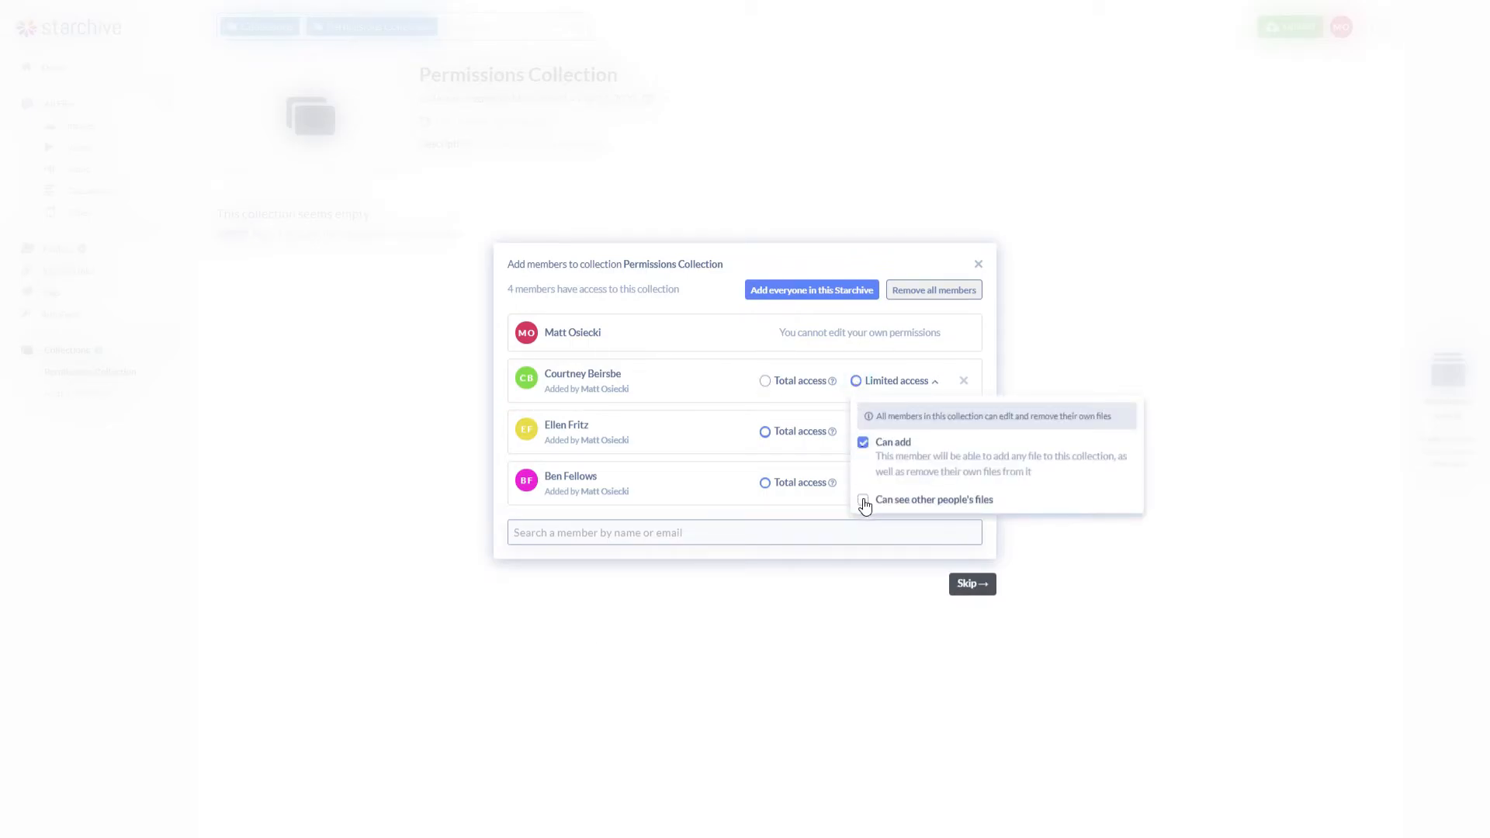
pyautogui.click(862, 500)
pyautogui.click(878, 520)
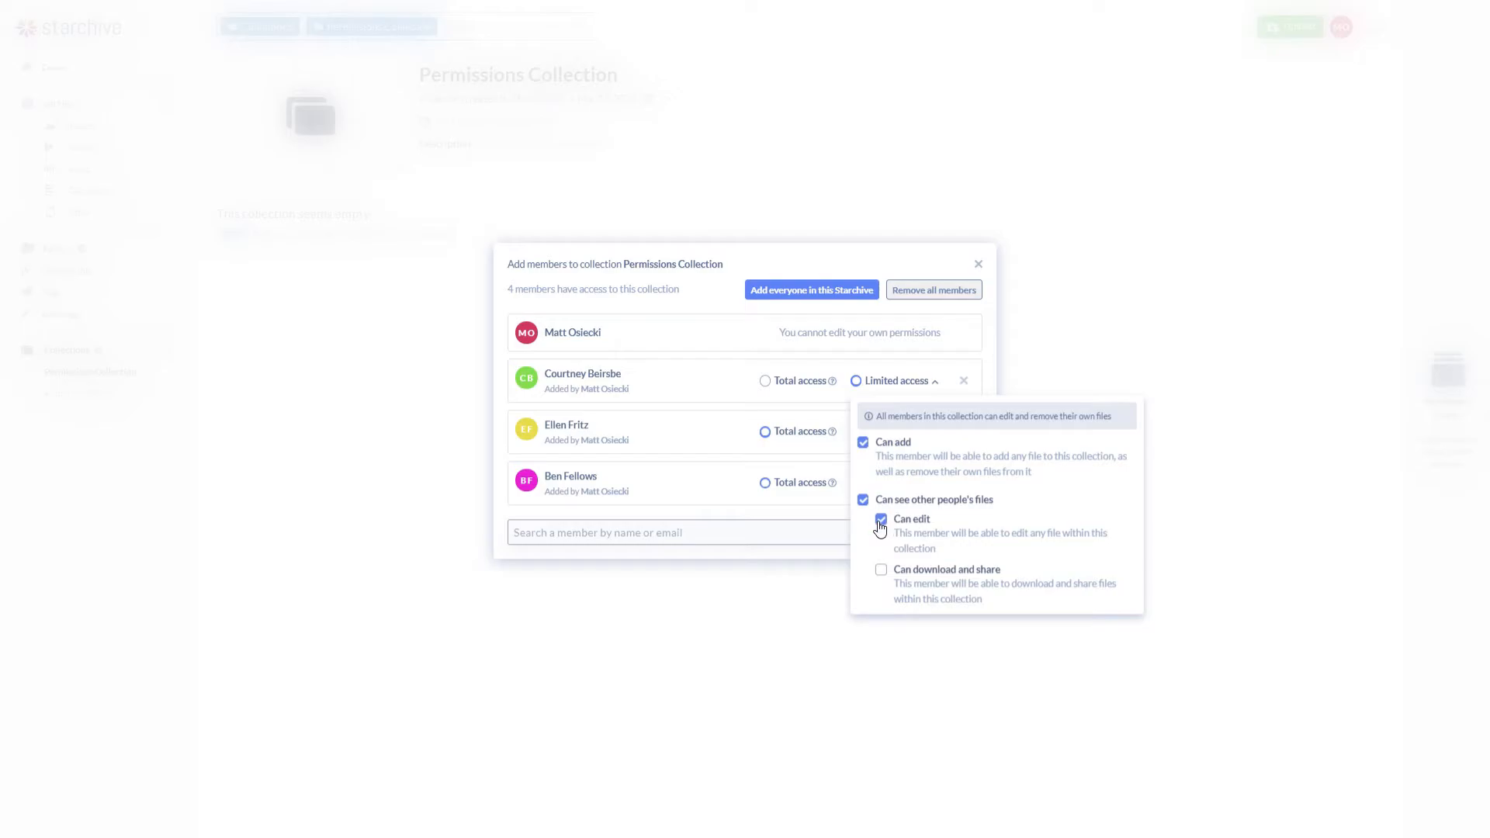
pyautogui.click(718, 487)
# Give the last listed member limited access with only Can see other people's files, and finish adding members to the collection
pyautogui.click(856, 482)
pyautogui.click(858, 603)
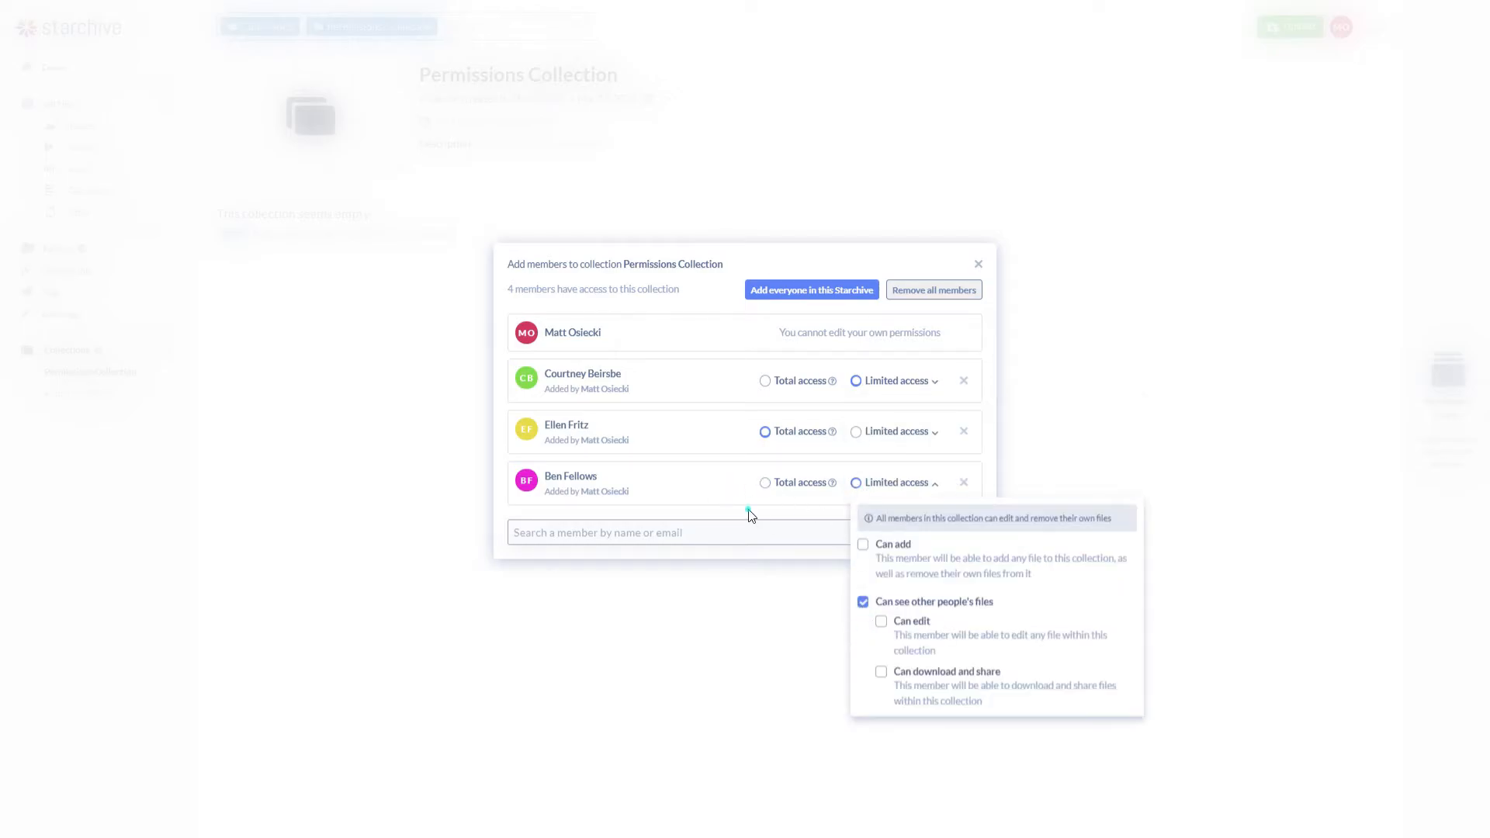
pyautogui.click(752, 516)
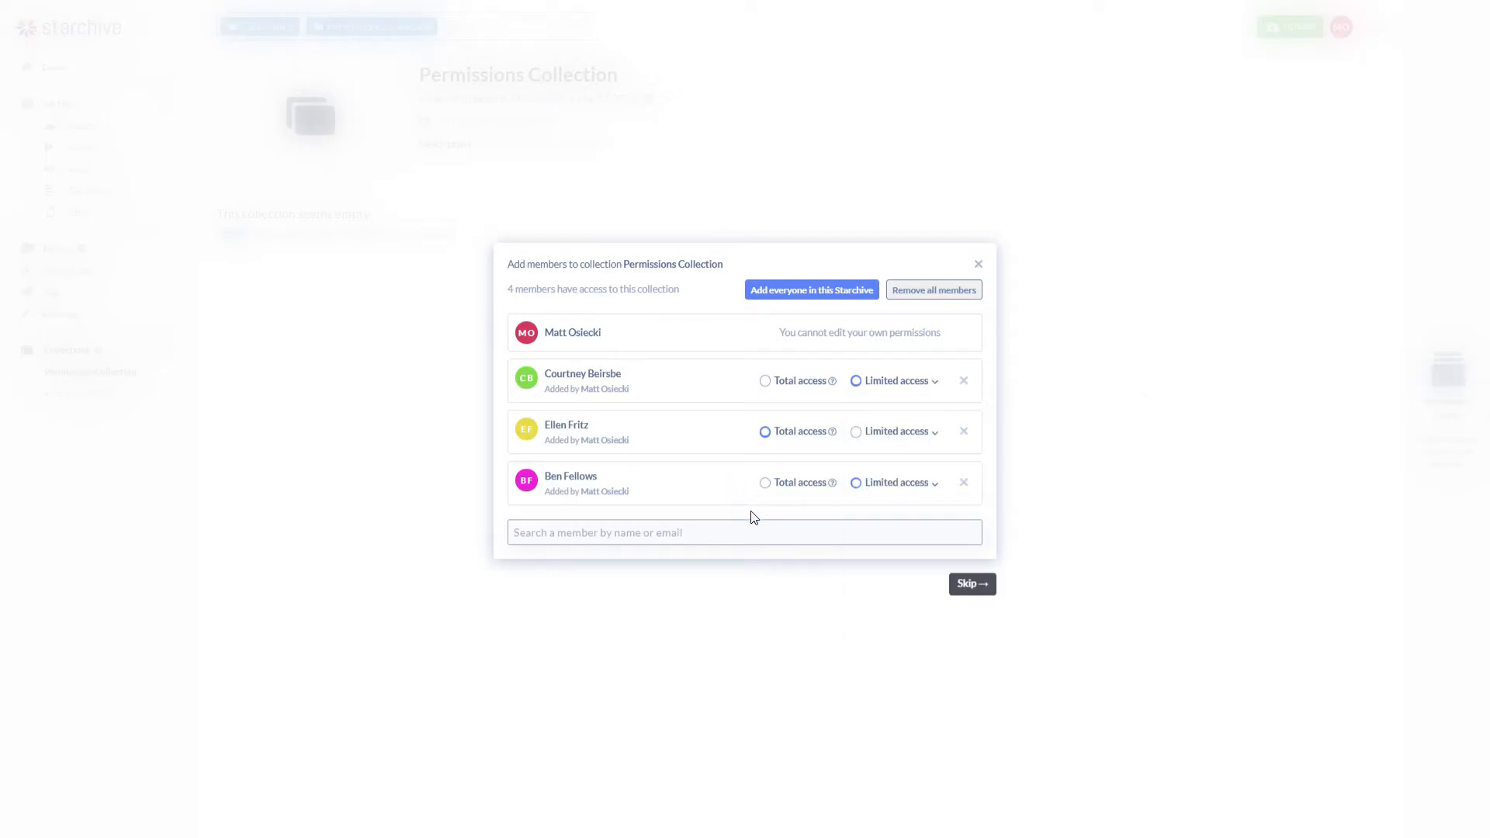
pyautogui.click(970, 585)
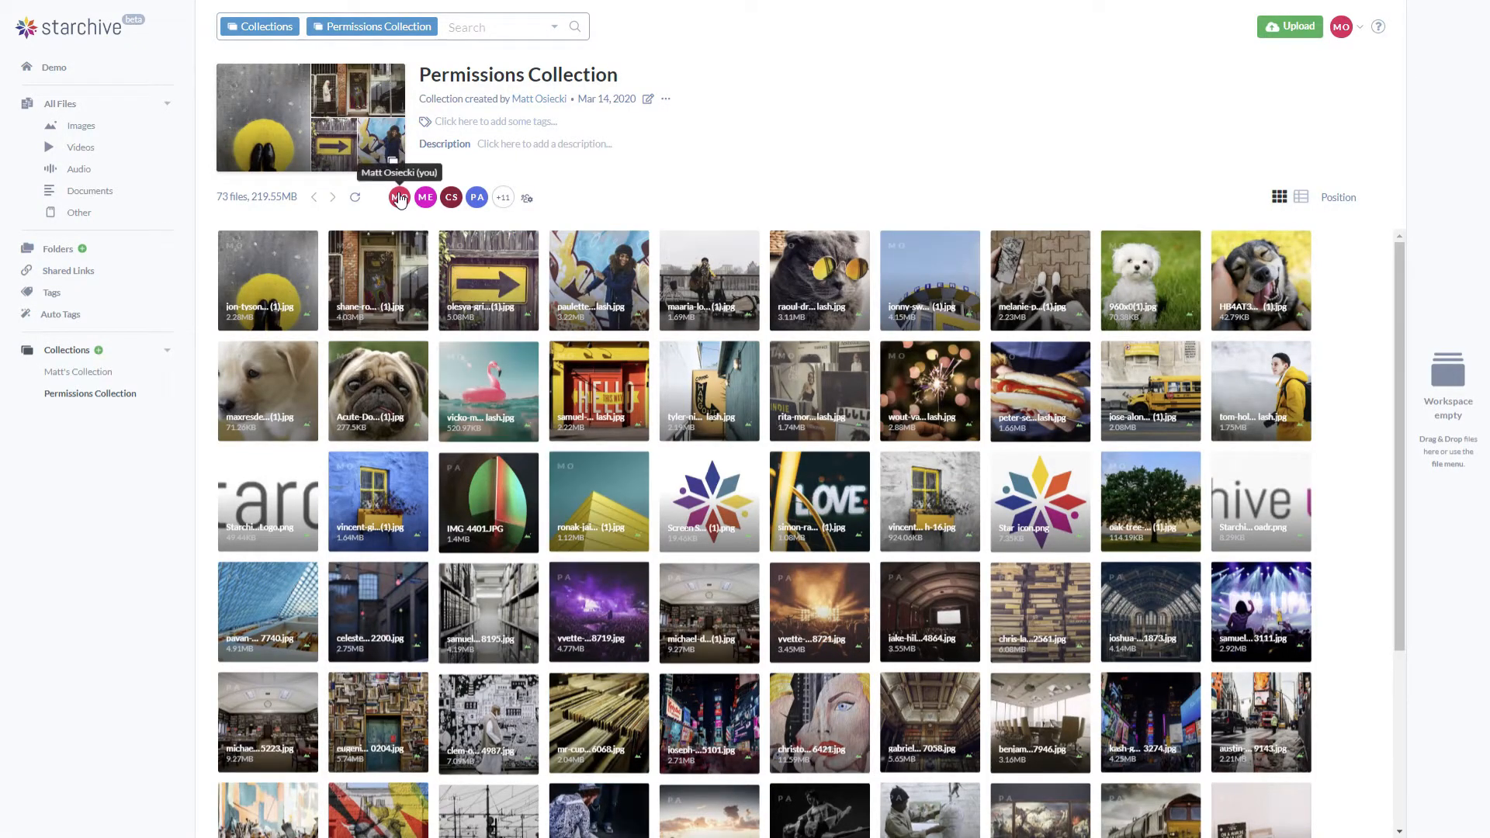
# Revoke the third displayed member's access to the Permissions Collection, and remove all members through its member management
pyautogui.click(460, 188)
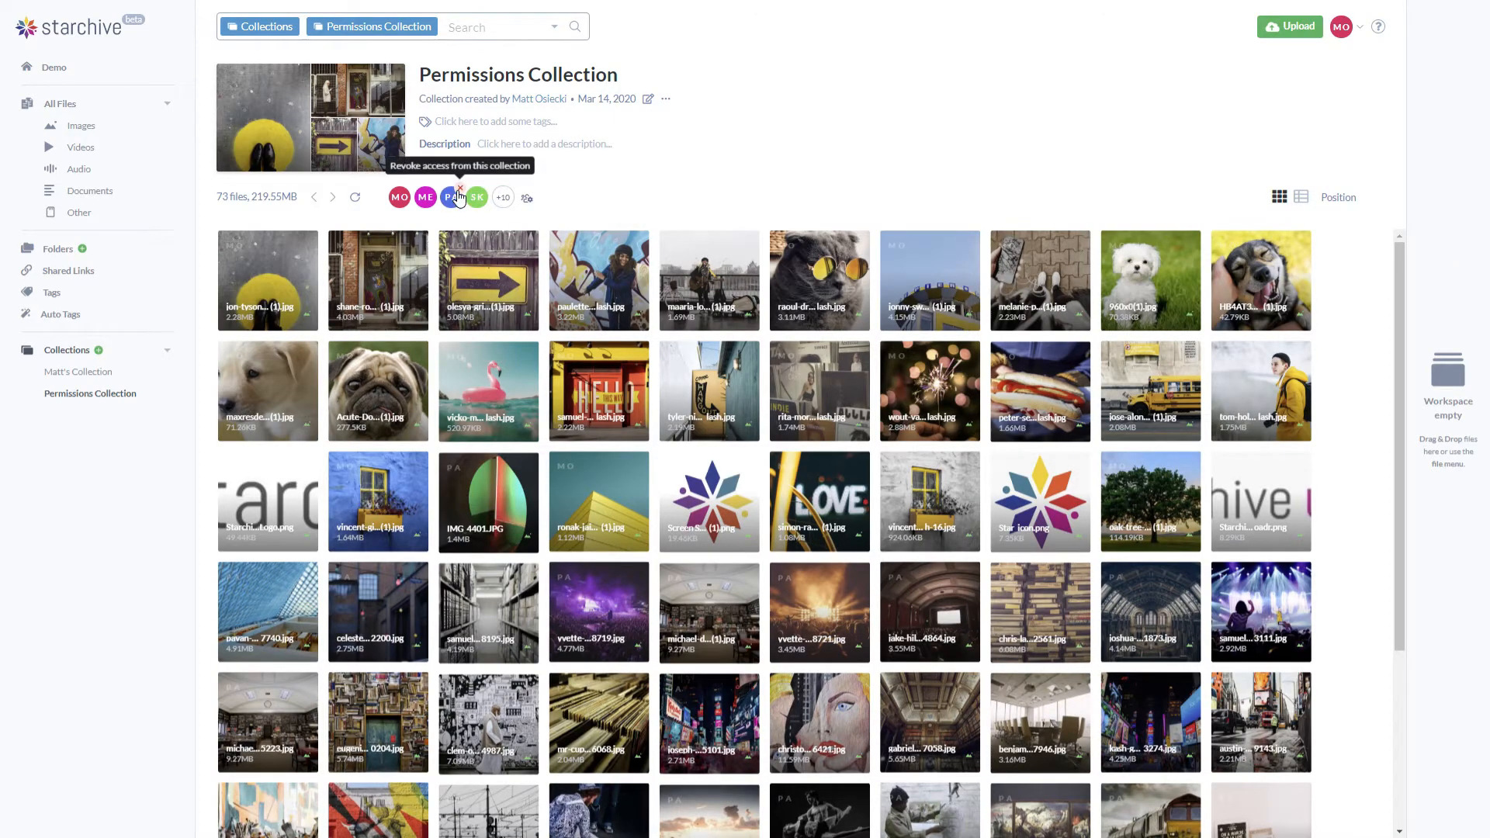
pyautogui.click(528, 199)
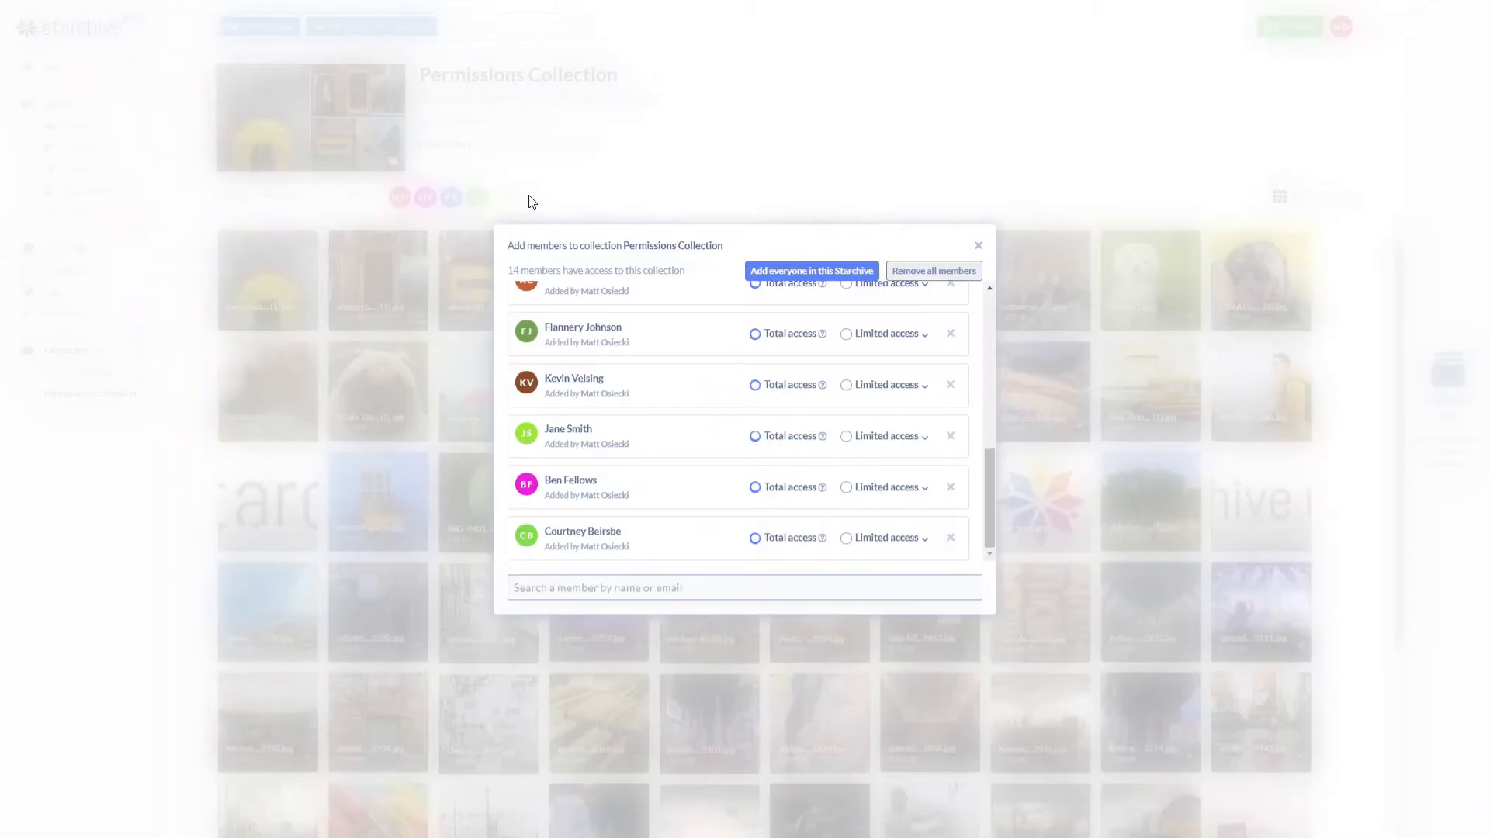
pyautogui.click(926, 273)
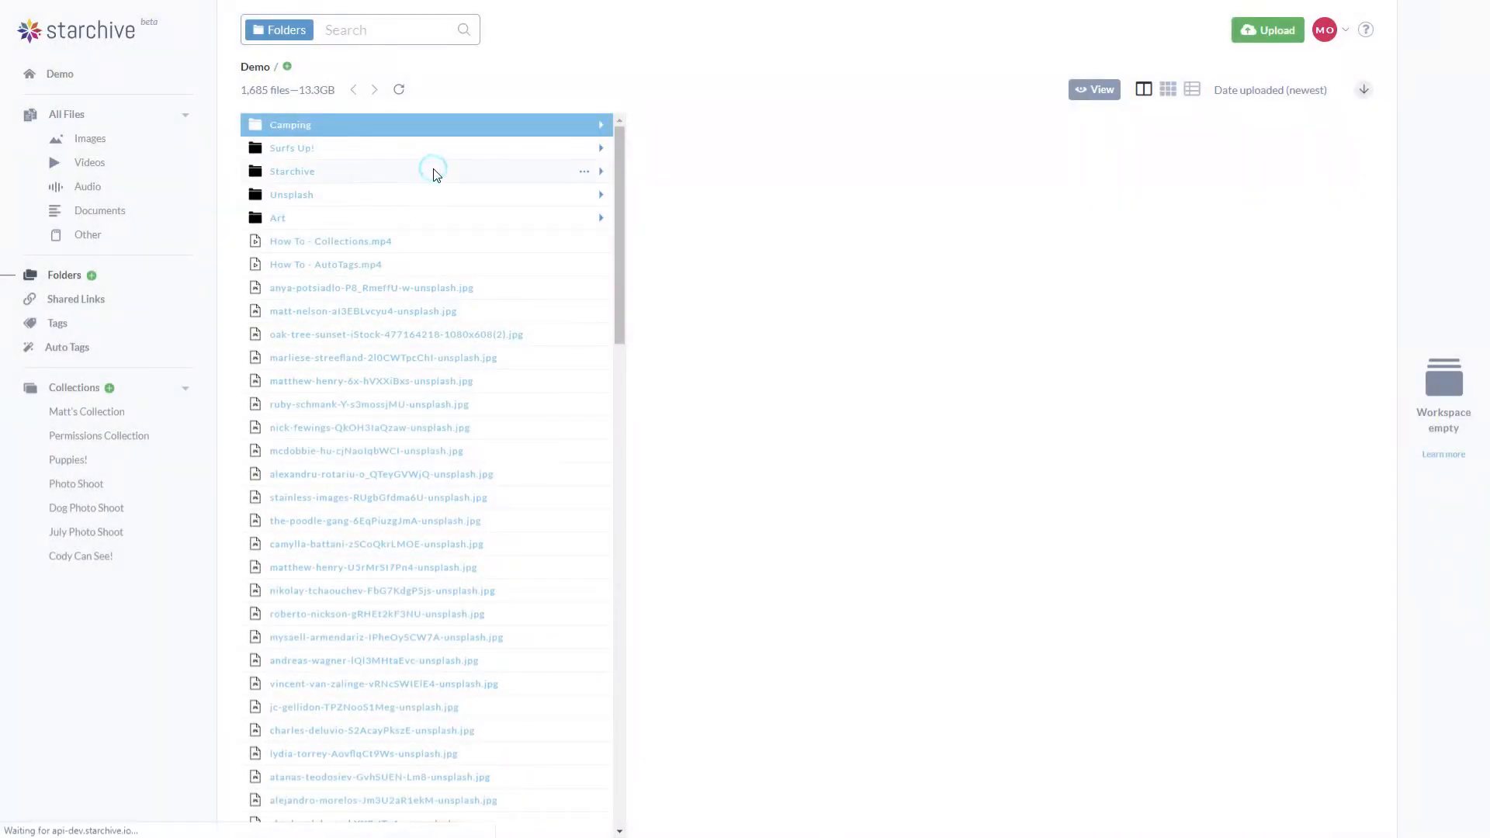
# Open the Outdoor Adventure folder inside the Starchive folder
pyautogui.click(437, 172)
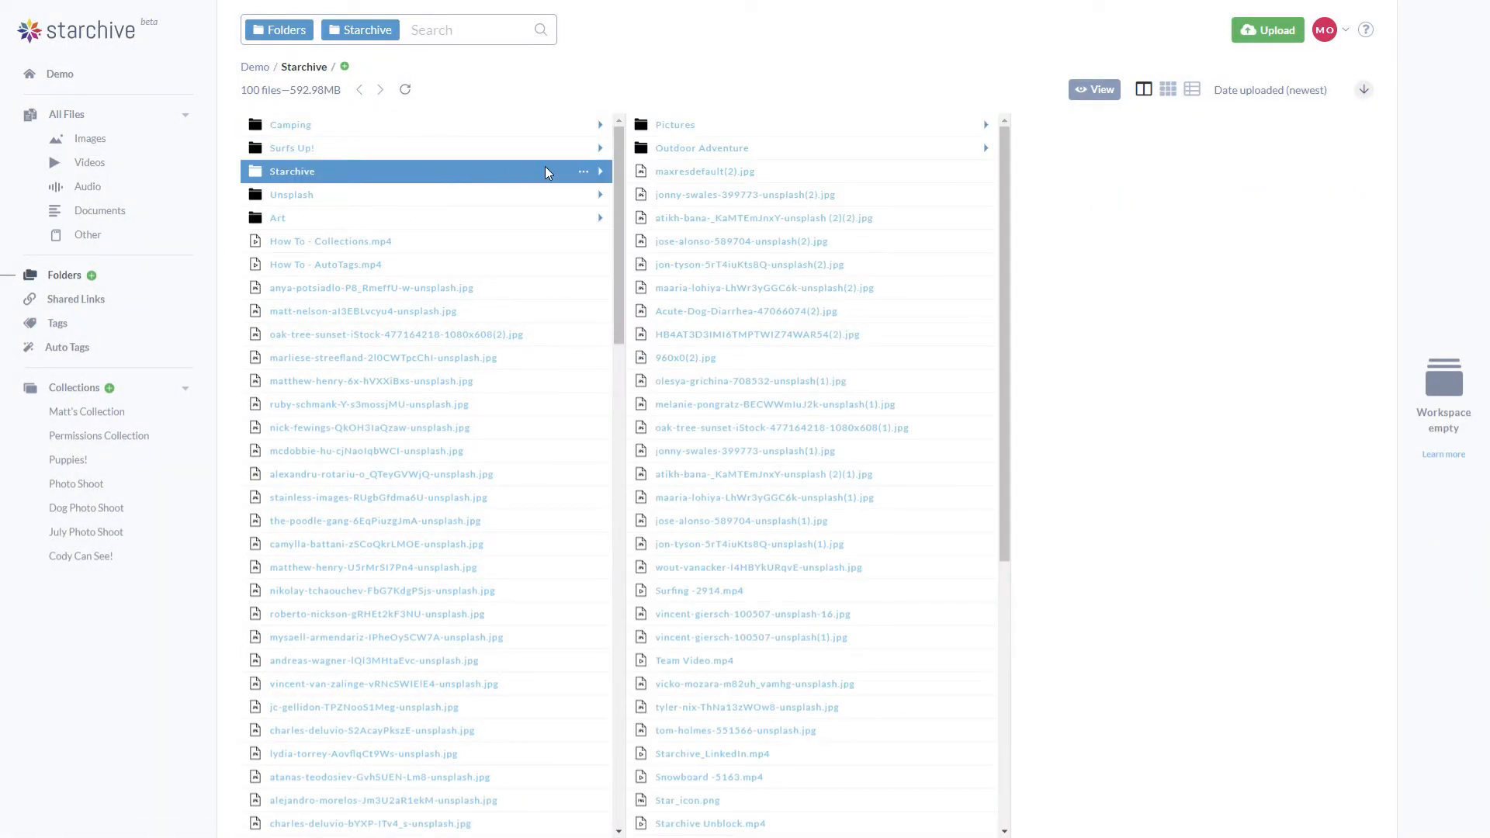
pyautogui.click(680, 148)
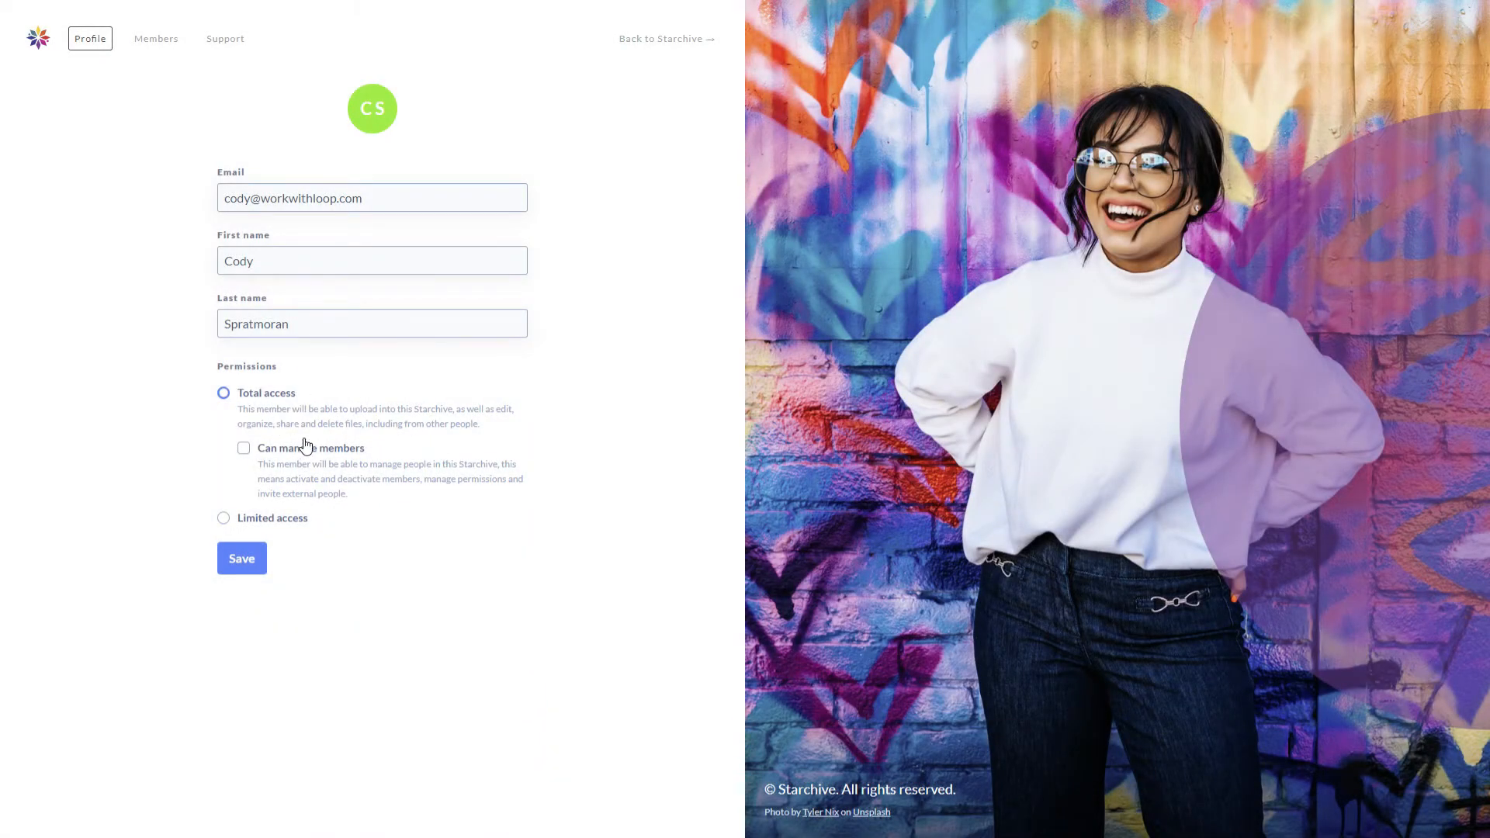
# Set the member's profile permissions to limited access with Can upload and Can see other people's files
pyautogui.click(221, 520)
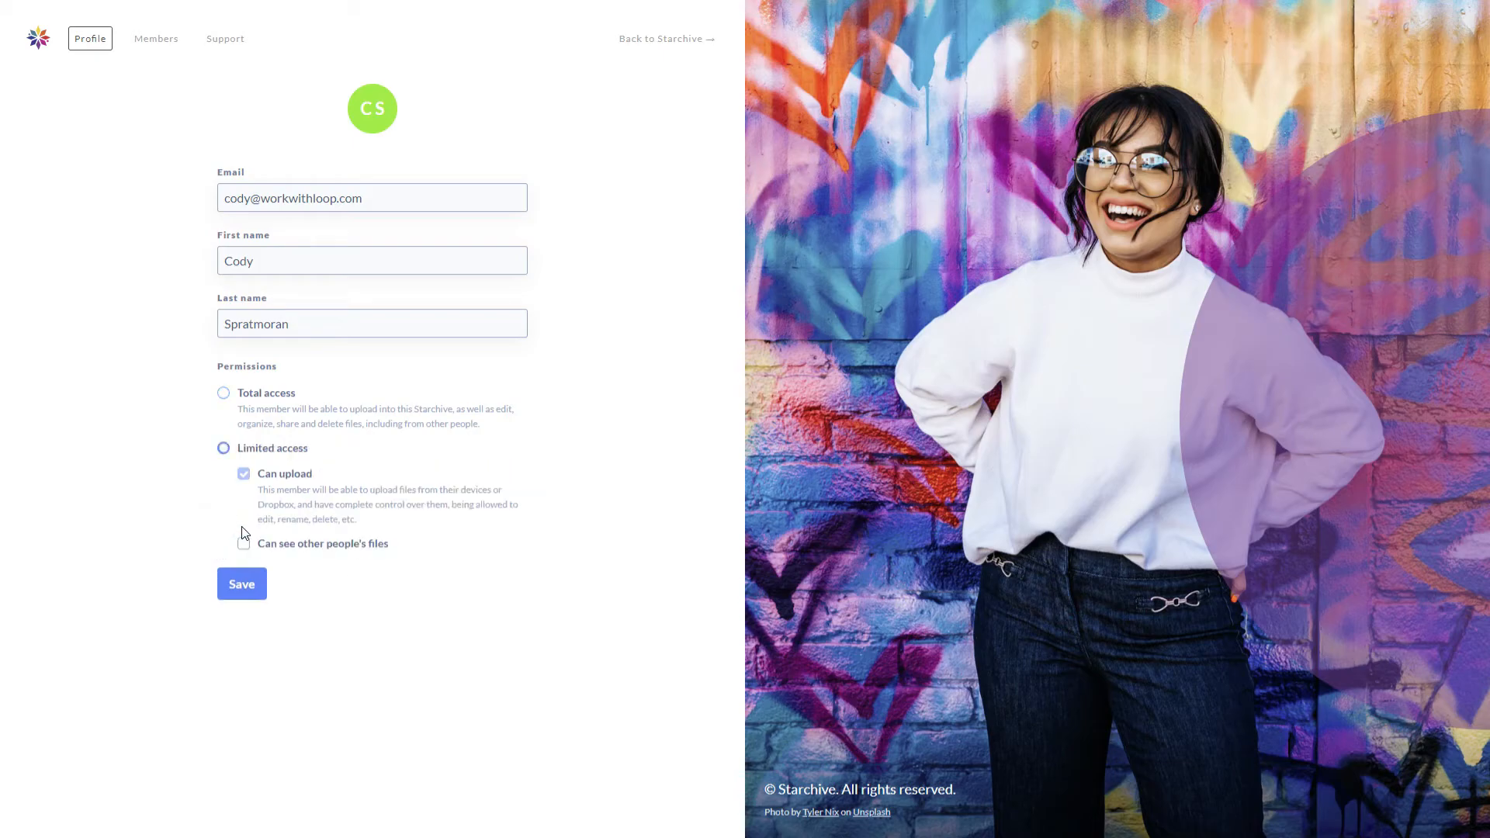
pyautogui.click(242, 547)
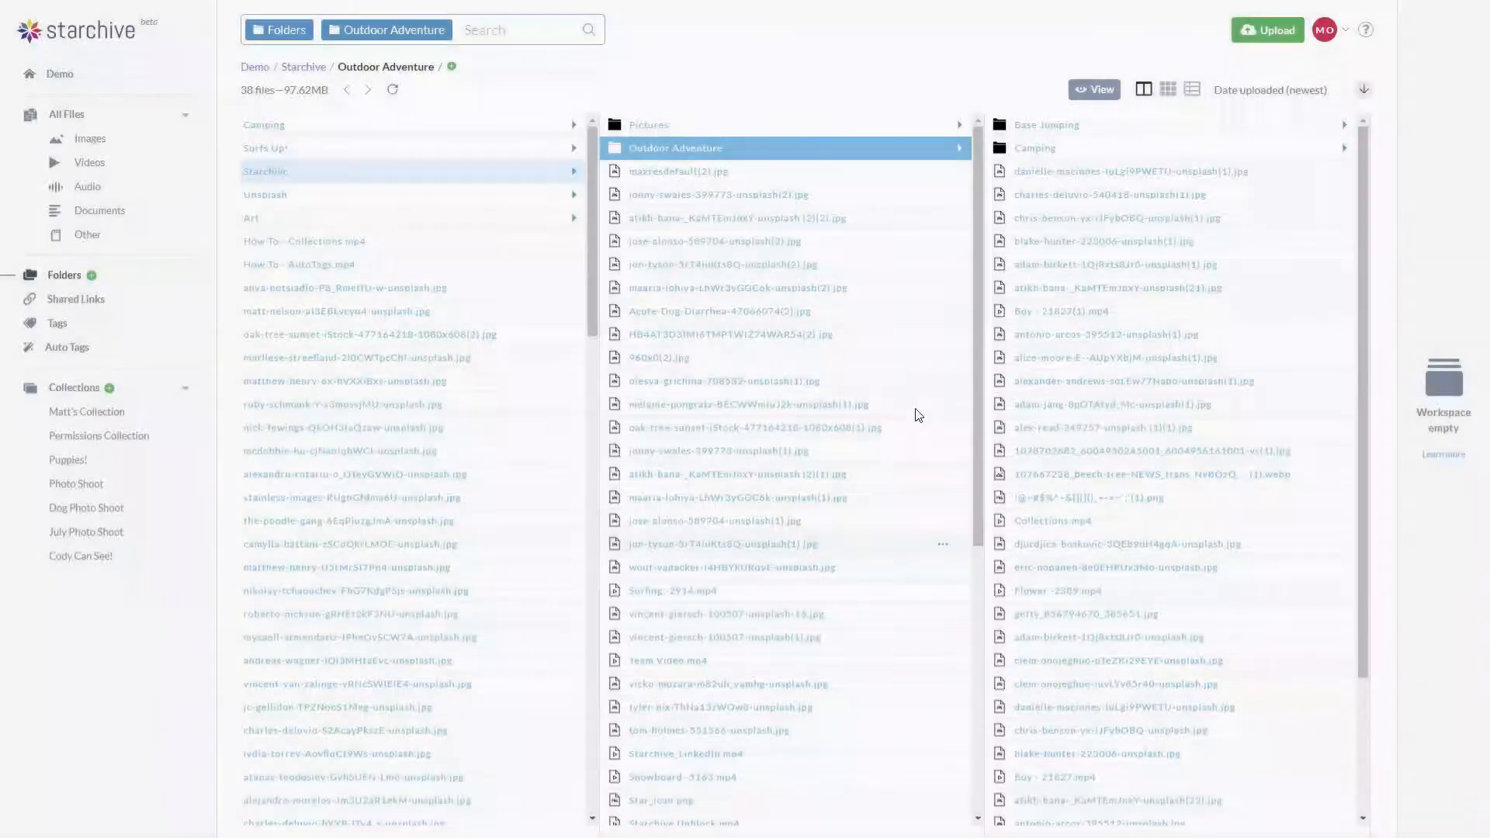
# Add the member to the Outdoor Adventure folder with limited access: Can upload, Can see other people's files, and Can download and share
pyautogui.rightClick(676, 149)
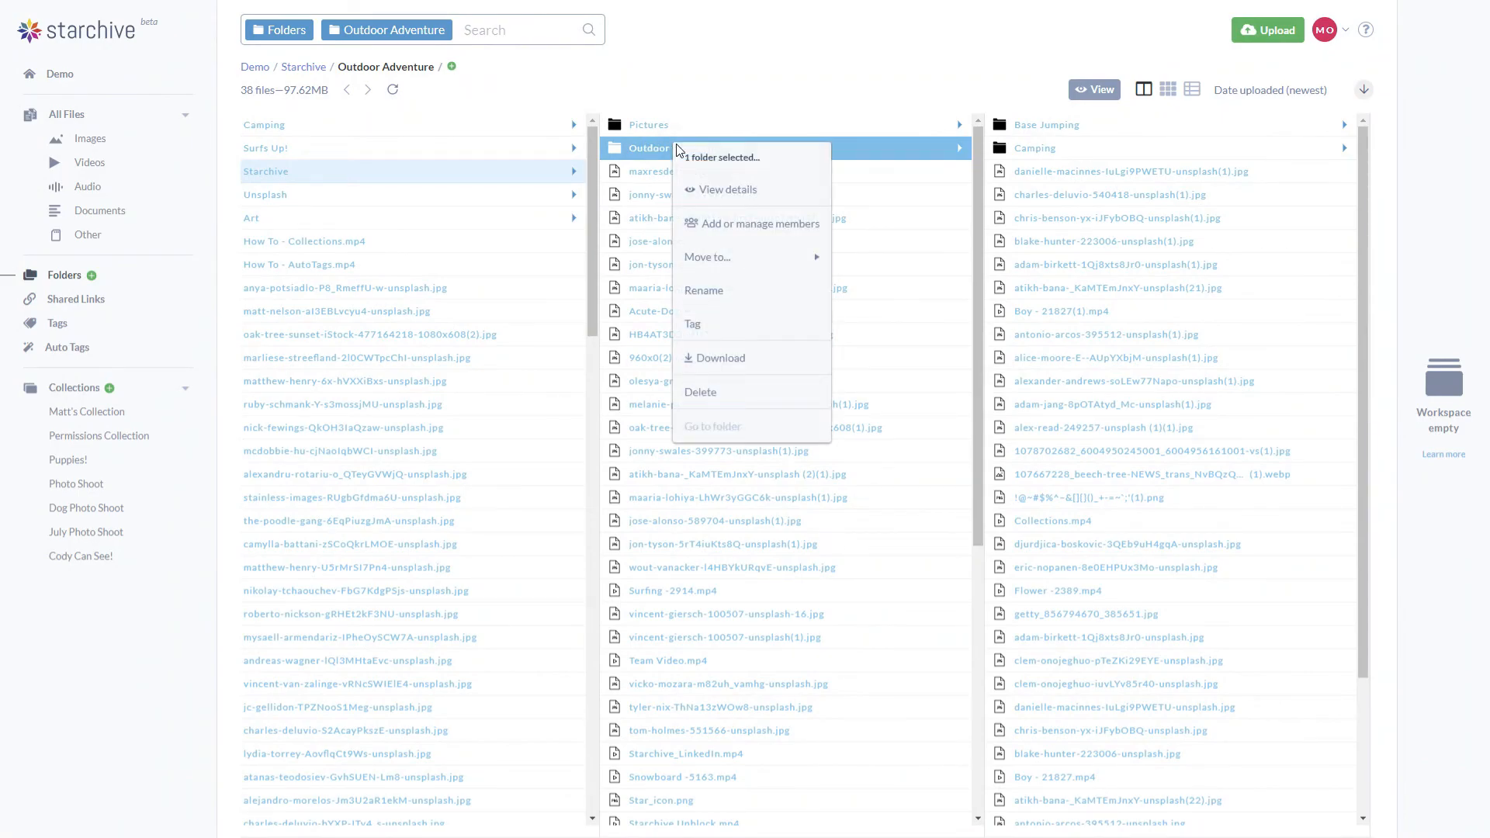
pyautogui.click(708, 225)
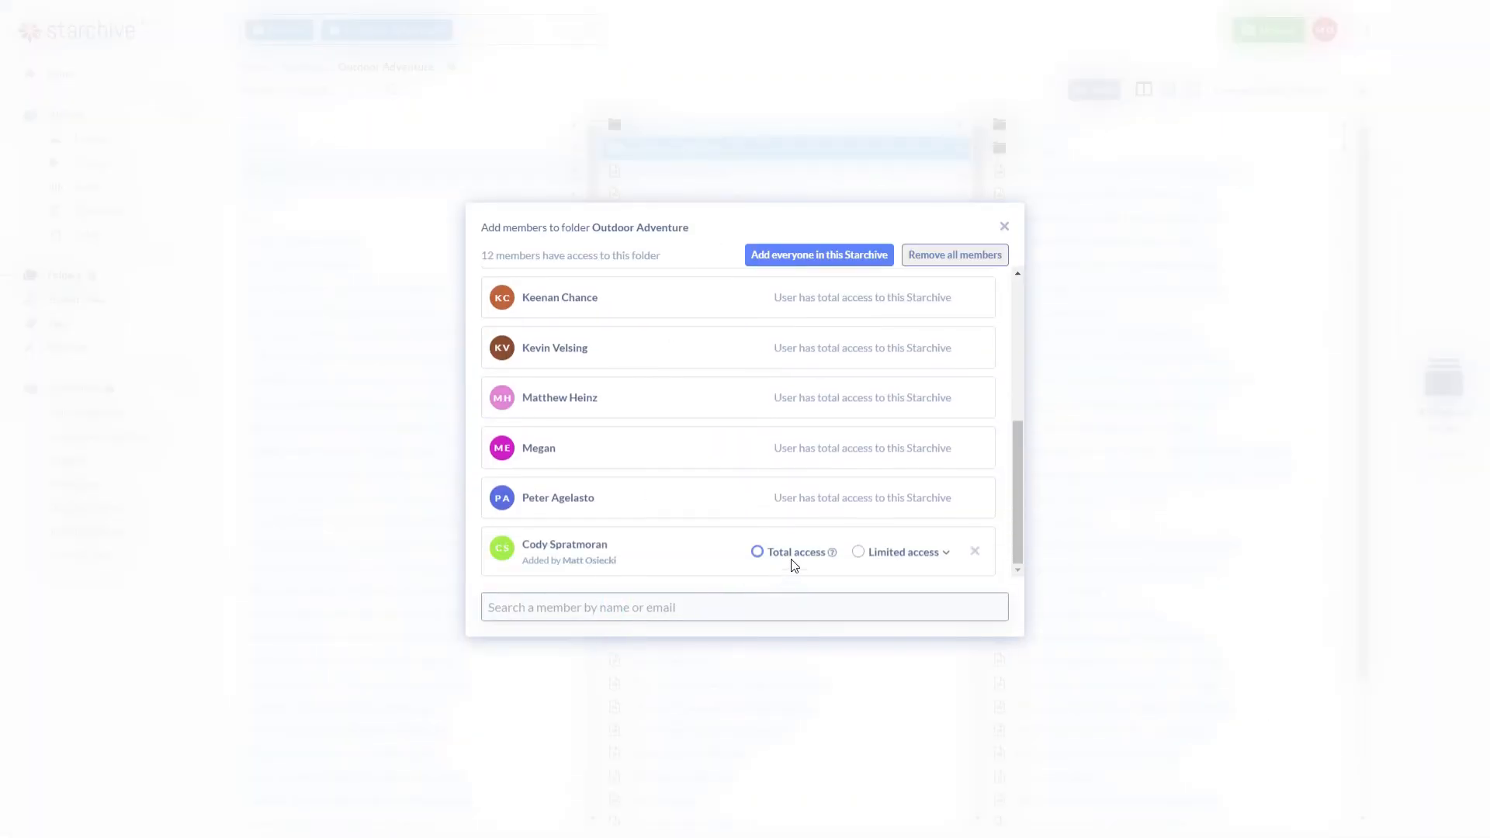
pyautogui.click(858, 552)
pyautogui.click(866, 621)
pyautogui.click(866, 686)
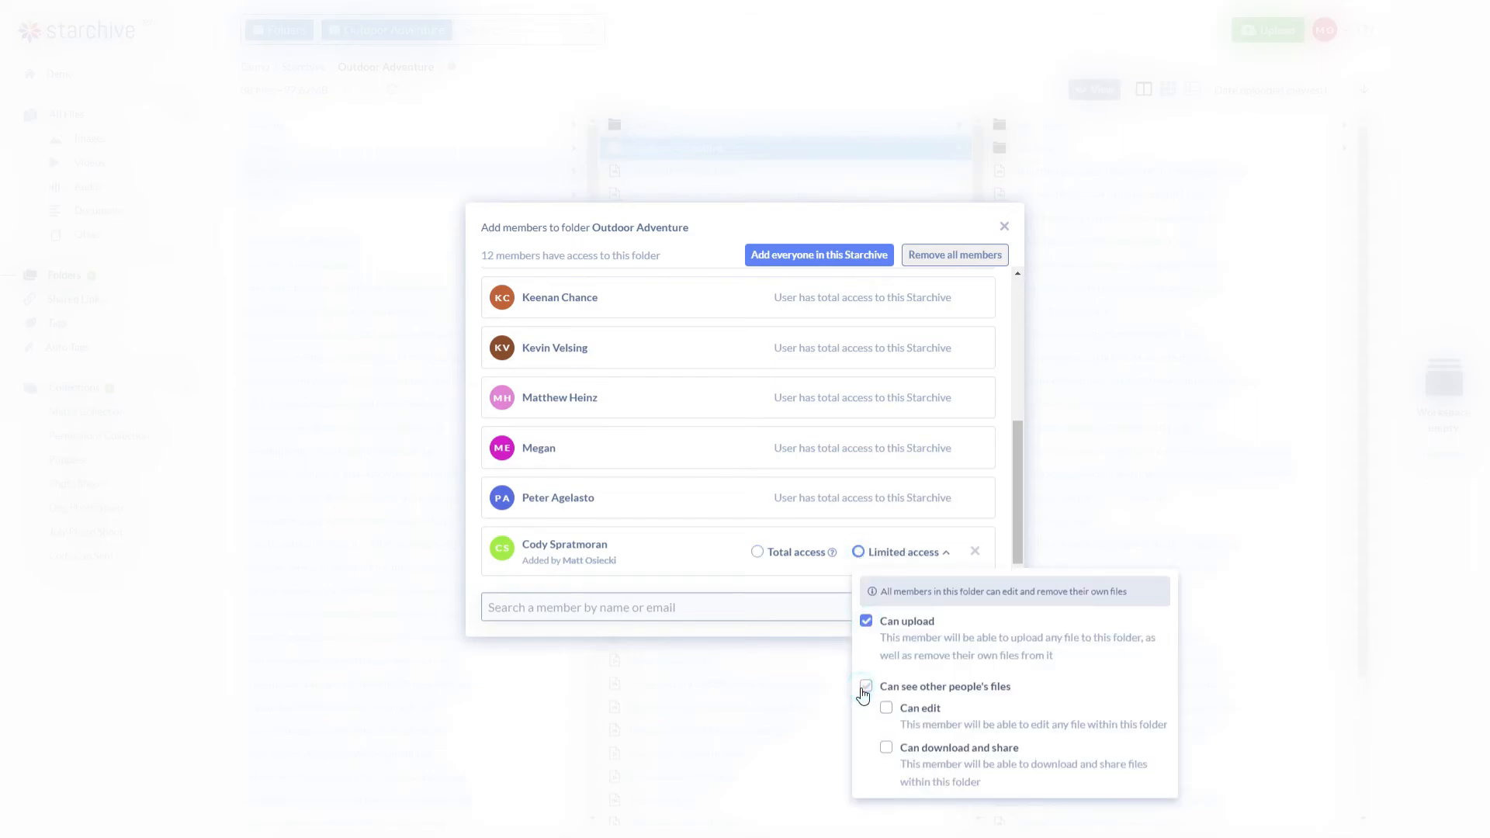
pyautogui.click(886, 748)
pyautogui.click(1004, 227)
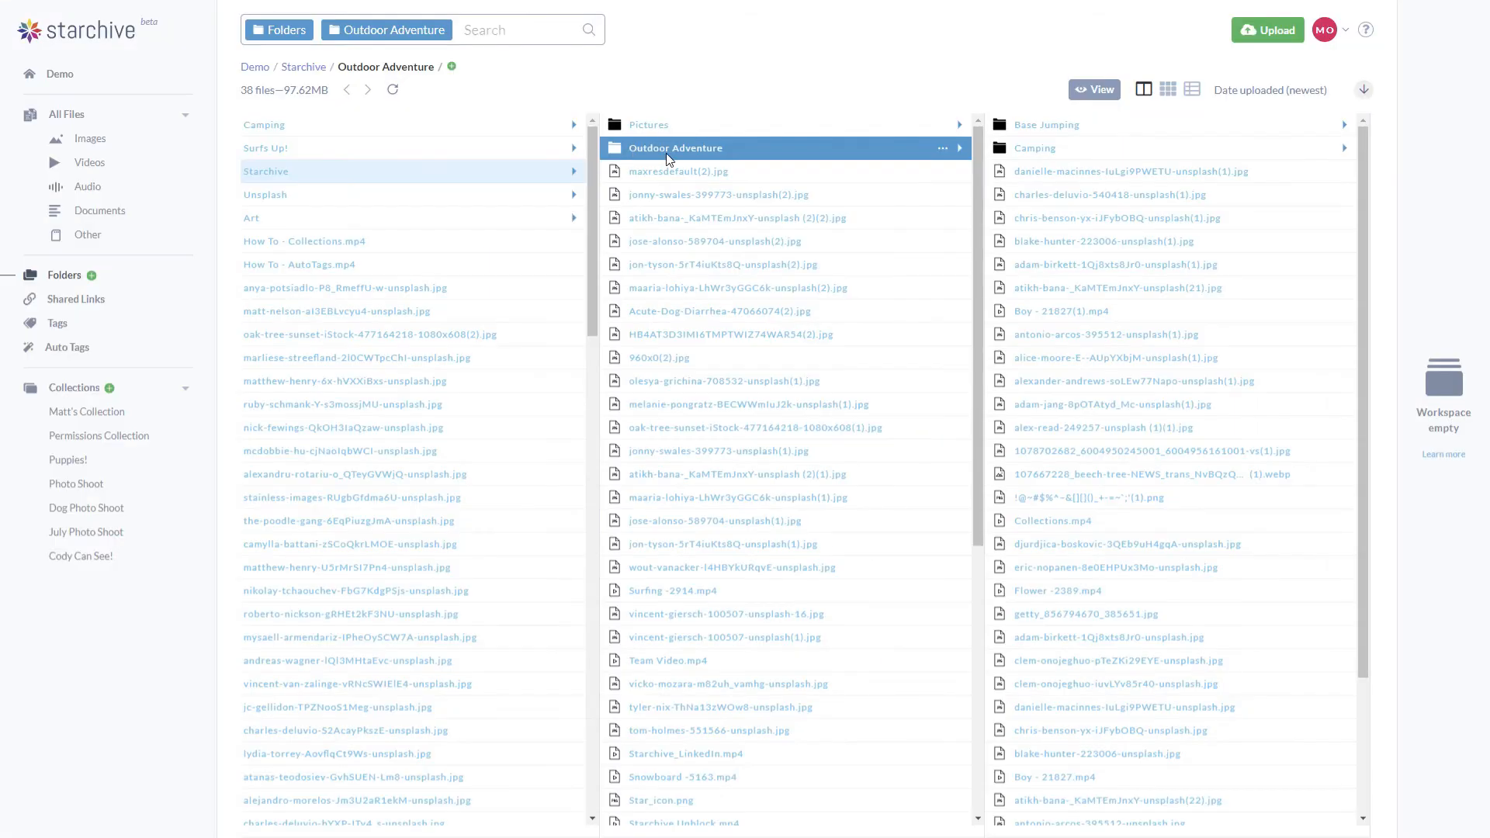